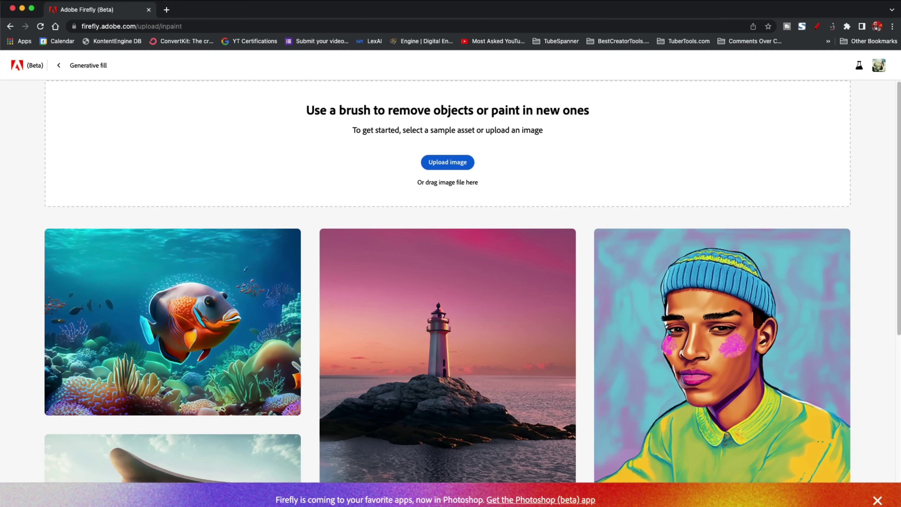
Upload the presenter frame image into Firefly's Generative fill editor.
{"action": "mouse_move", "coordinate": [900, 193]}
{"action": "left_mouse_down"}
{"action": "mouse_move", "coordinate": [825, 192]}
{"action": "mouse_move", "coordinate": [498, 137]}
{"action": "left_mouse_up"}
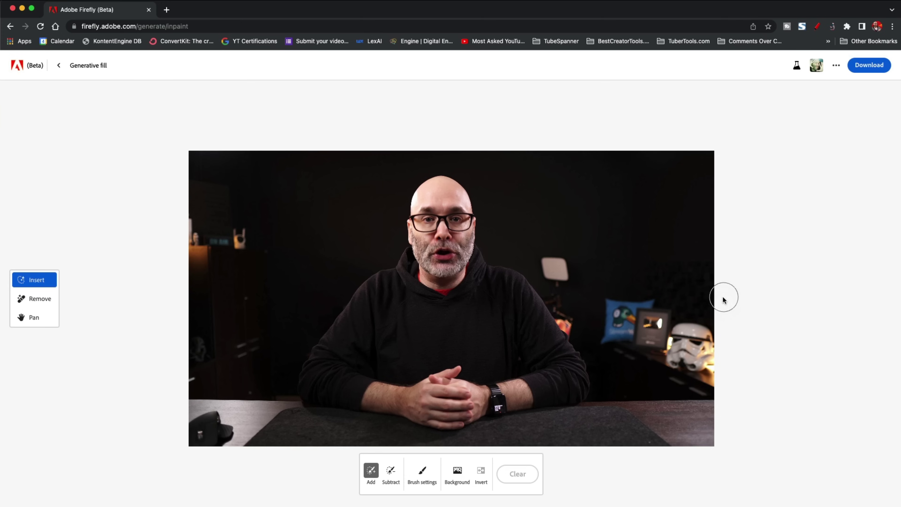
Mask the right background wall, generate ocean-view windows, and keep the three-window variation.
{"action": "mouse_move", "coordinate": [724, 297]}
{"action": "left_mouse_down"}
{"action": "mouse_move", "coordinate": [617, 274]}
{"action": "mouse_move", "coordinate": [613, 181]}
{"action": "mouse_move", "coordinate": [653, 171]}
{"action": "mouse_move", "coordinate": [710, 175]}
{"action": "mouse_move", "coordinate": [672, 230]}
{"action": "left_mouse_up"}
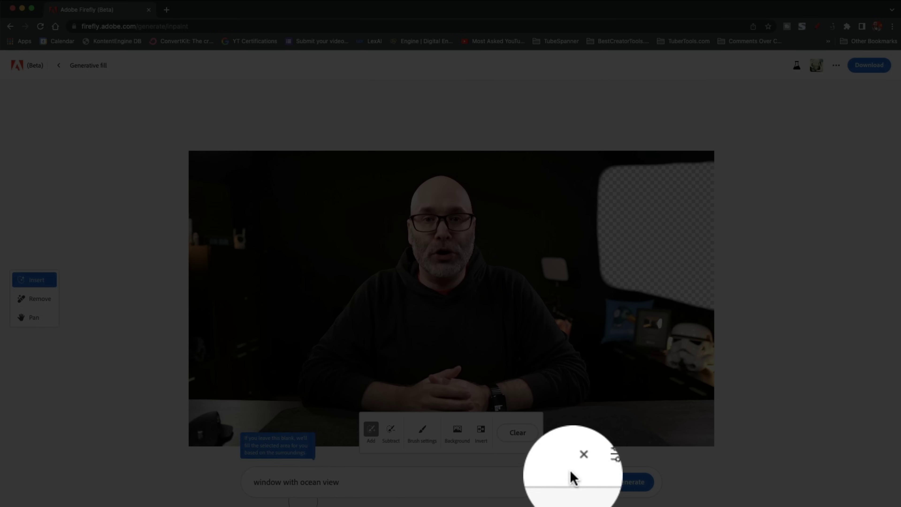
{"action": "left_click", "coordinate": [628, 463]}
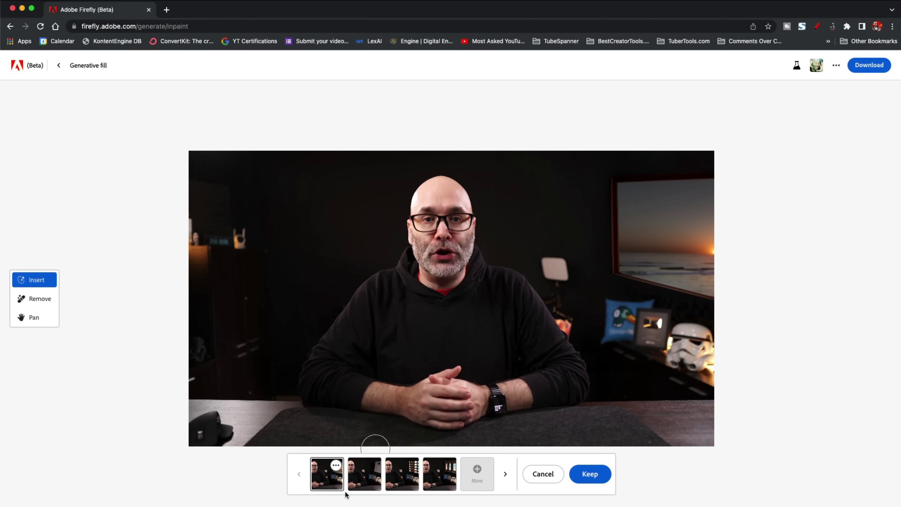
{"action": "left_click", "coordinate": [369, 480]}
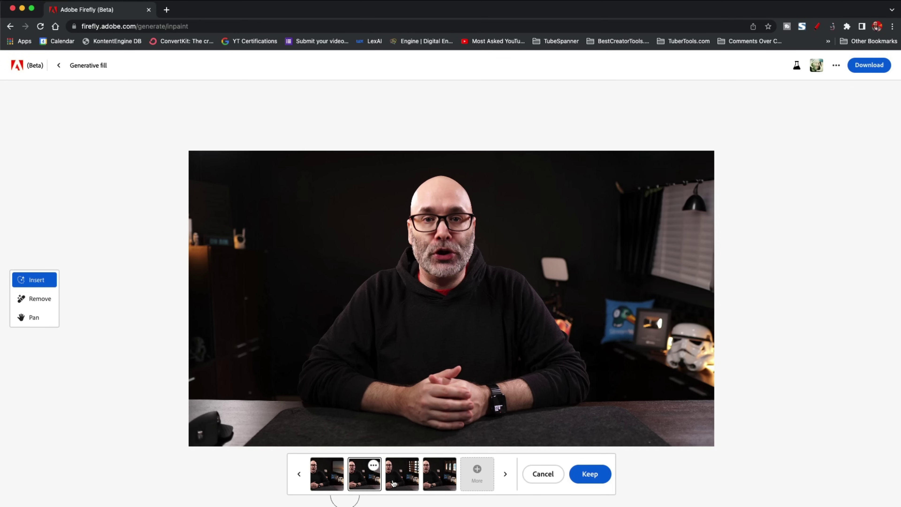
{"action": "left_click", "coordinate": [409, 475]}
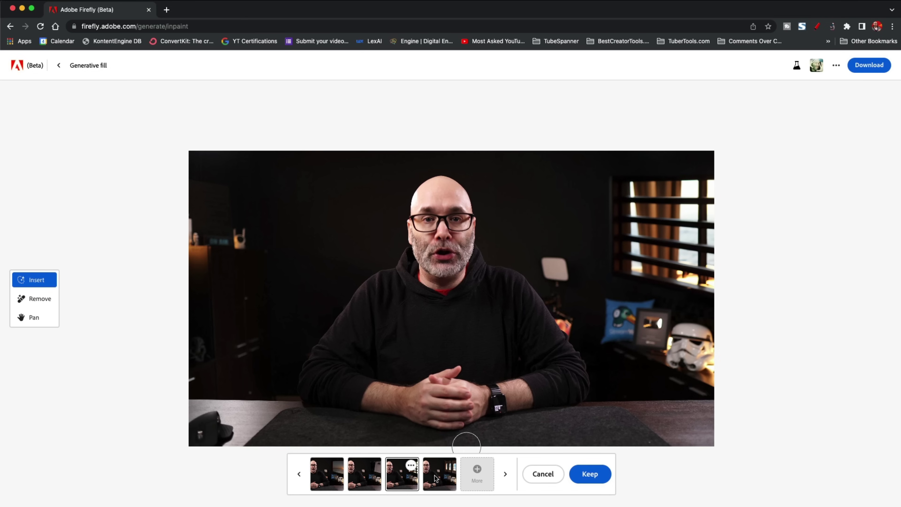
{"action": "left_click", "coordinate": [436, 478]}
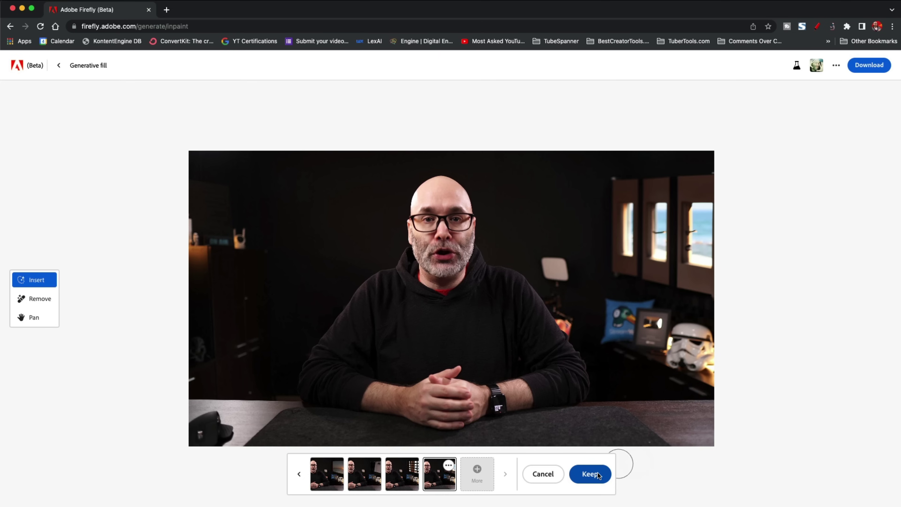
{"action": "left_click", "coordinate": [590, 473]}
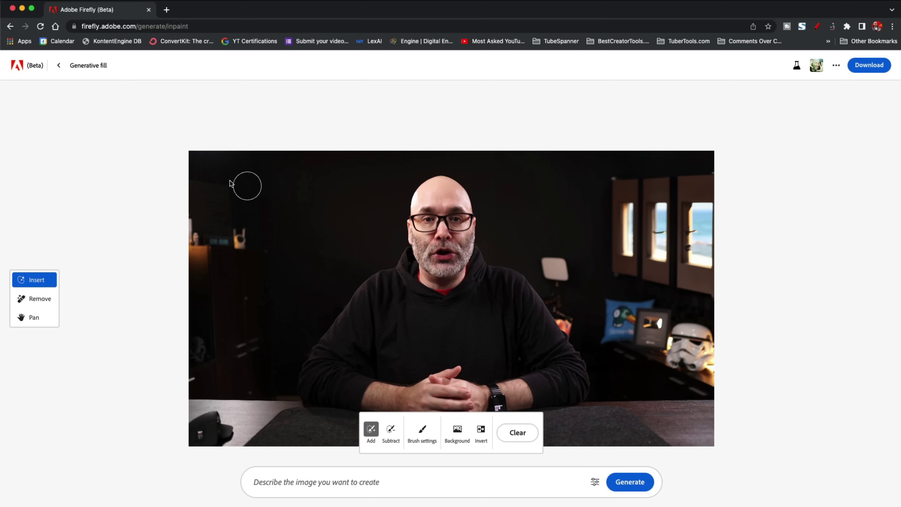
Mask the dark left edge, generate bookshelf fills from a bookshelf prompt, and keep the third variation.
{"action": "mouse_move", "coordinate": [177, 157]}
{"action": "left_mouse_down"}
{"action": "mouse_move", "coordinate": [298, 154]}
{"action": "mouse_move", "coordinate": [272, 384]}
{"action": "mouse_move", "coordinate": [192, 384]}
{"action": "mouse_move", "coordinate": [249, 372]}
{"action": "mouse_move", "coordinate": [272, 224]}
{"action": "mouse_move", "coordinate": [248, 174]}
{"action": "mouse_move", "coordinate": [204, 181]}
{"action": "mouse_move", "coordinate": [208, 193]}
{"action": "mouse_move", "coordinate": [231, 195]}
{"action": "mouse_move", "coordinate": [199, 202]}
{"action": "mouse_move", "coordinate": [190, 298]}
{"action": "mouse_move", "coordinate": [207, 369]}
{"action": "mouse_move", "coordinate": [250, 261]}
{"action": "mouse_move", "coordinate": [245, 227]}
{"action": "left_mouse_up"}
{"action": "left_click", "coordinate": [290, 485]}
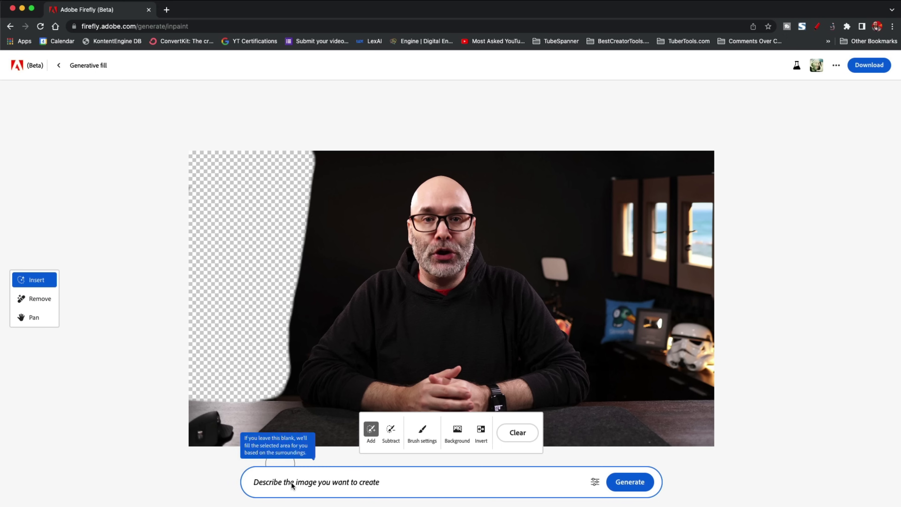
{"action": "type", "text": "book shelf"}
{"action": "key", "text": "Return"}
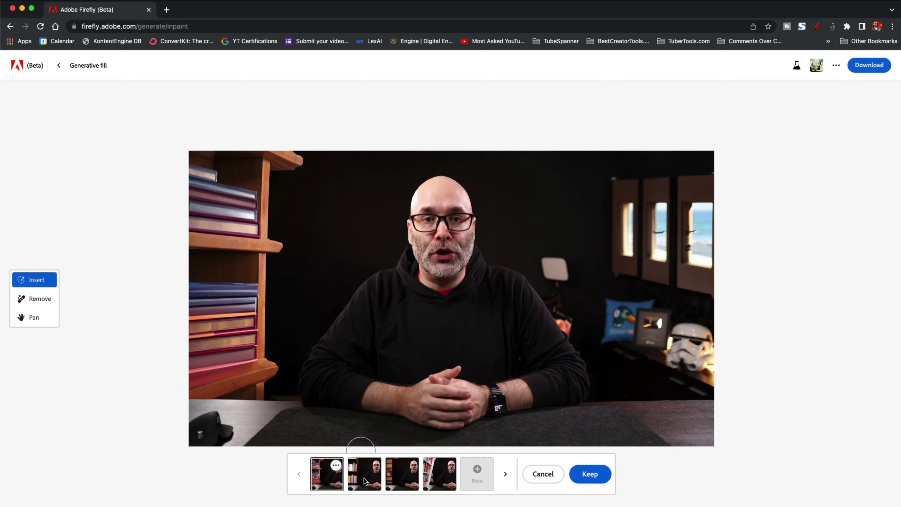
{"action": "left_click", "coordinate": [365, 481]}
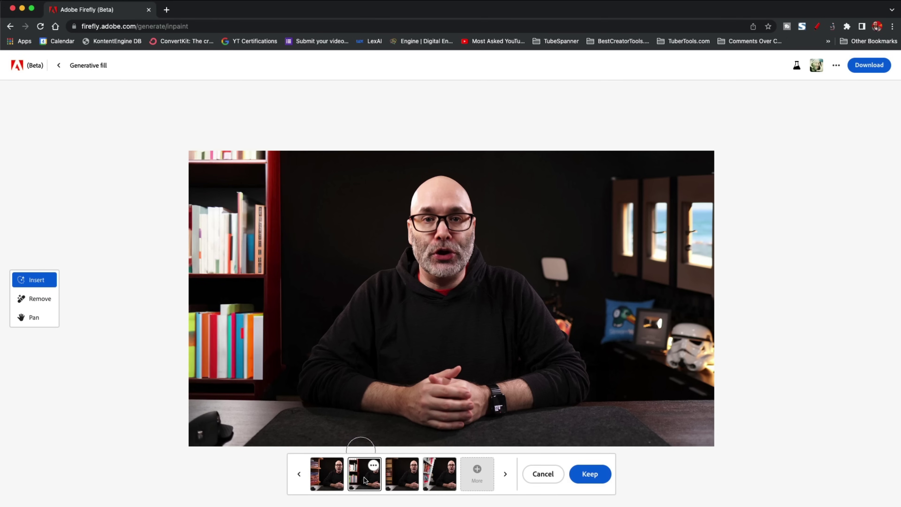
{"action": "left_click", "coordinate": [408, 483]}
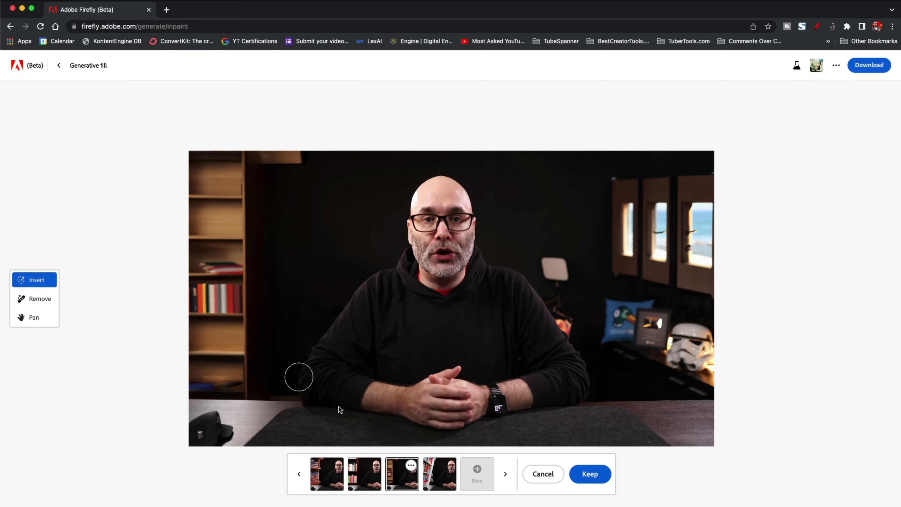
{"action": "left_click", "coordinate": [447, 483]}
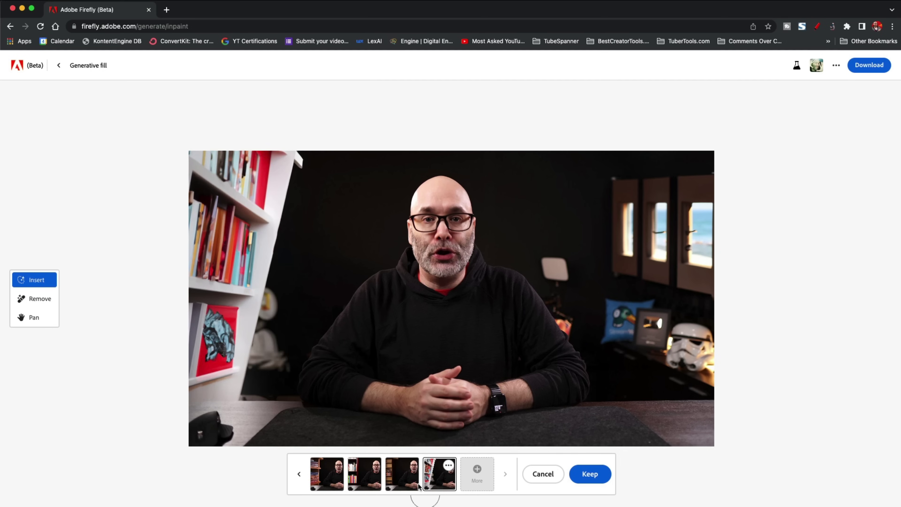
{"action": "left_click", "coordinate": [406, 484]}
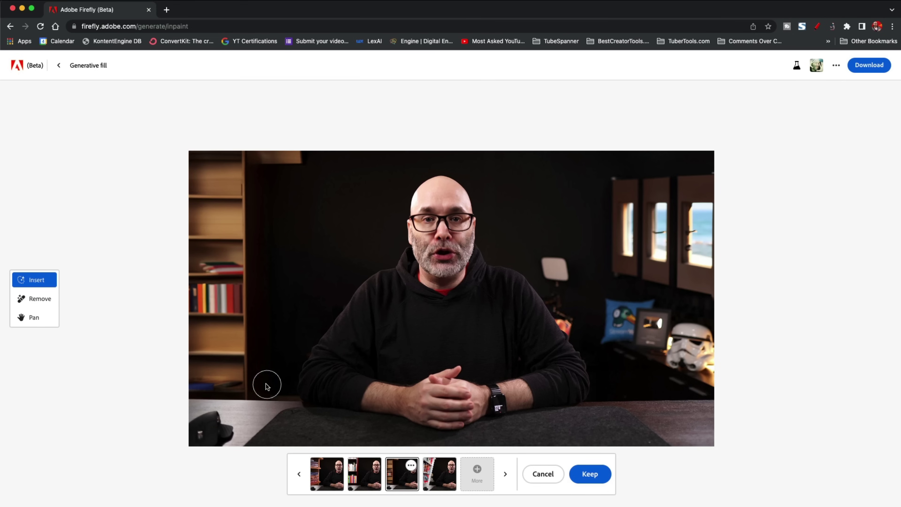
{"action": "left_click", "coordinate": [590, 475]}
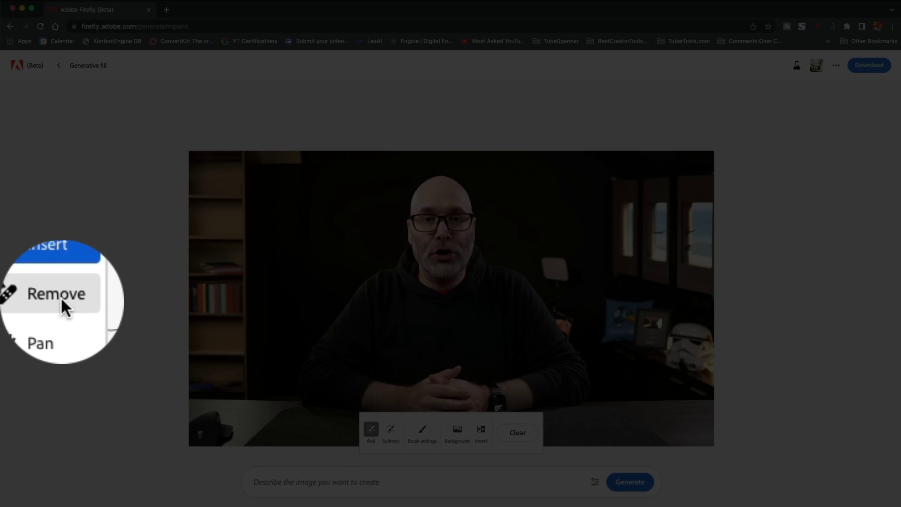
Remove the stray bright patch at the top edge beside the bookshelf and keep the result.
{"action": "left_click", "coordinate": [40, 299]}
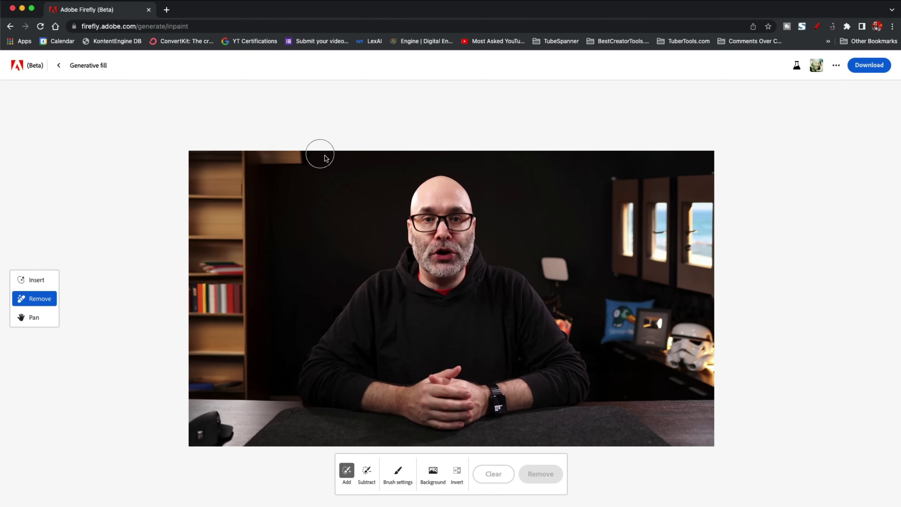
{"action": "mouse_move", "coordinate": [264, 160]}
{"action": "left_mouse_down"}
{"action": "mouse_move", "coordinate": [302, 157]}
{"action": "mouse_move", "coordinate": [258, 158]}
{"action": "mouse_move", "coordinate": [272, 167]}
{"action": "left_mouse_up"}
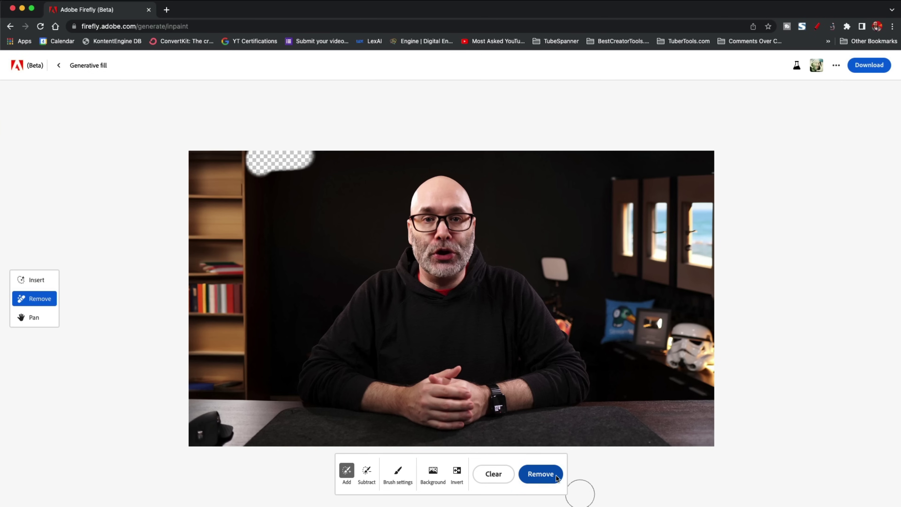
{"action": "left_click", "coordinate": [546, 476]}
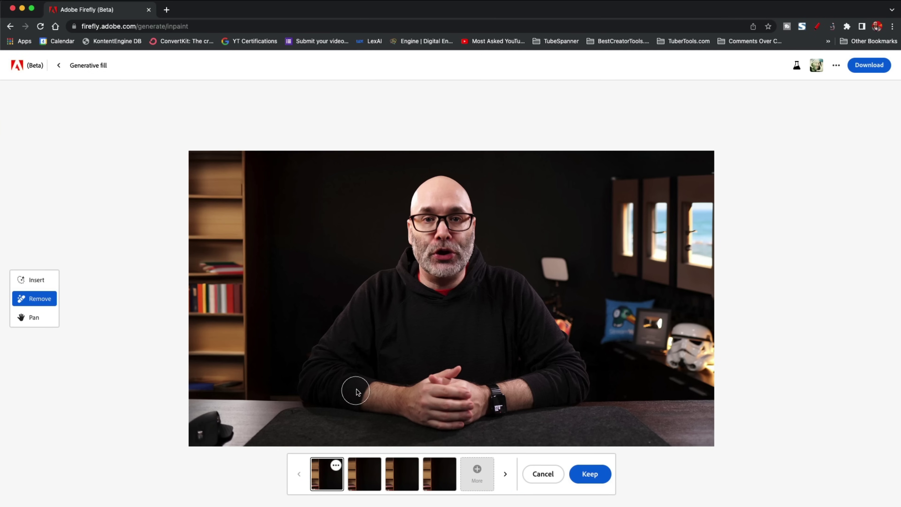
{"action": "left_click", "coordinate": [596, 474]}
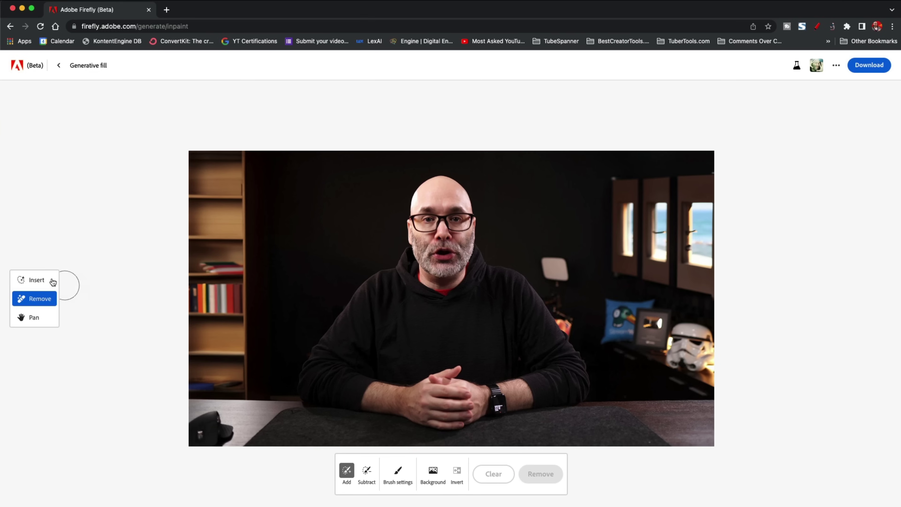
Mask the wall left of the head, generate 'modern art' fills, browse more variations and keep one.
{"action": "left_click", "coordinate": [37, 280]}
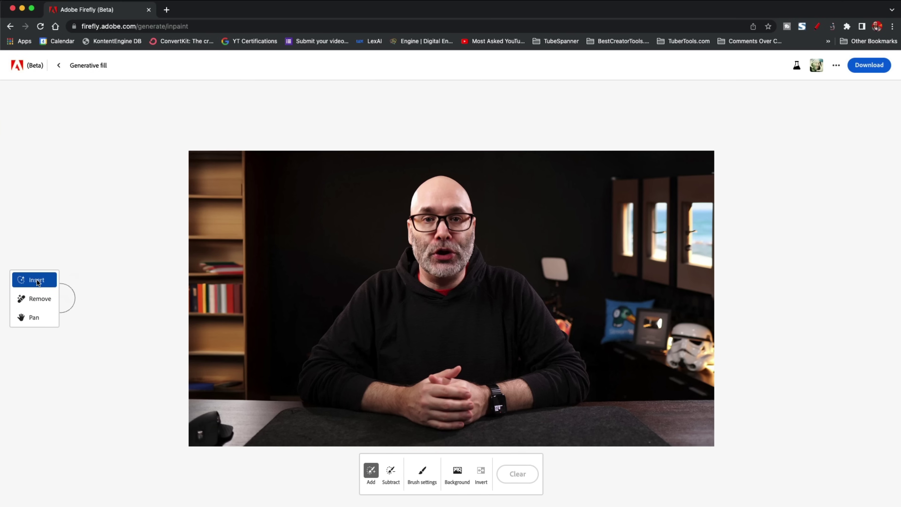
{"action": "mouse_move", "coordinate": [295, 197]}
{"action": "left_mouse_down"}
{"action": "mouse_move", "coordinate": [355, 195]}
{"action": "mouse_move", "coordinate": [352, 250]}
{"action": "mouse_move", "coordinate": [286, 252]}
{"action": "mouse_move", "coordinate": [287, 195]}
{"action": "left_mouse_up"}
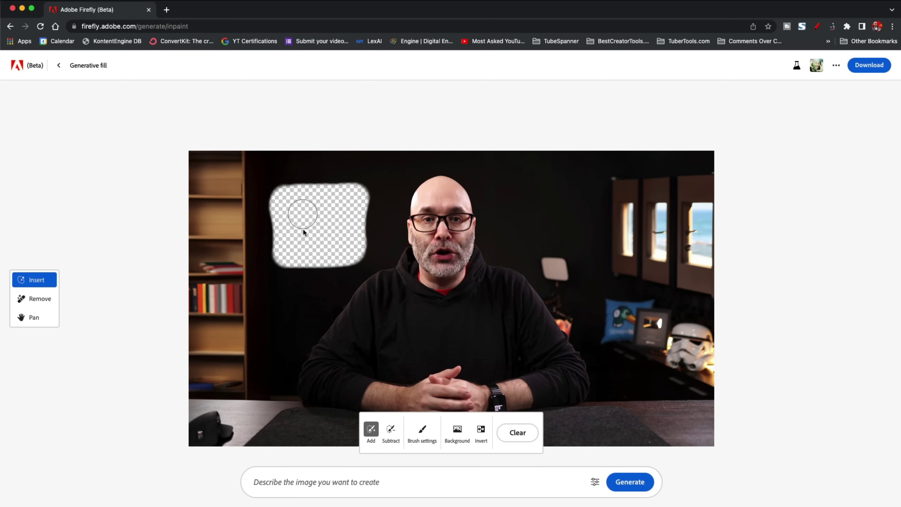
{"action": "left_click", "coordinate": [303, 484]}
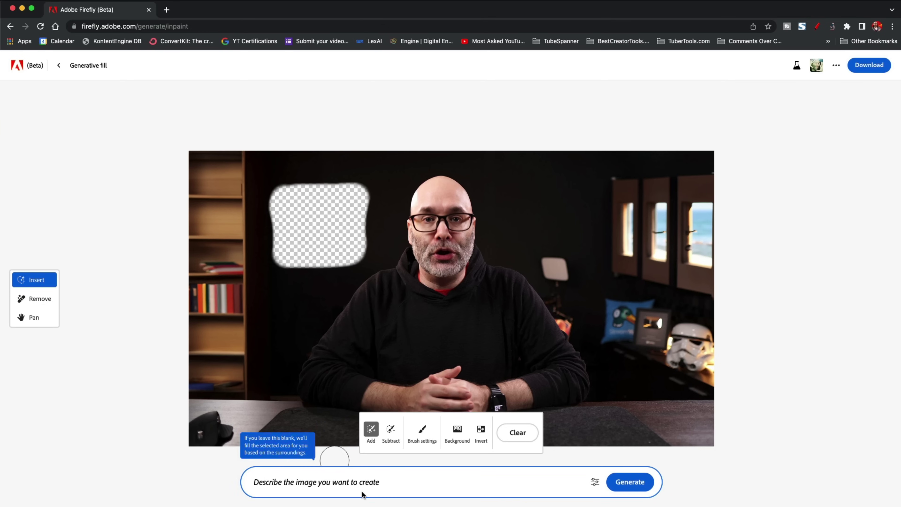
{"action": "type", "text": "modern art"}
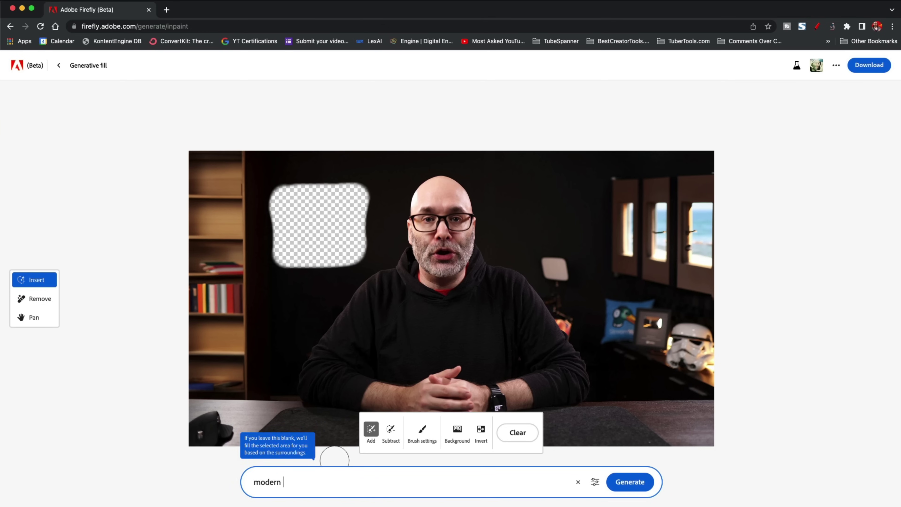
{"action": "left_click", "coordinate": [630, 482]}
{"action": "left_click", "coordinate": [367, 476]}
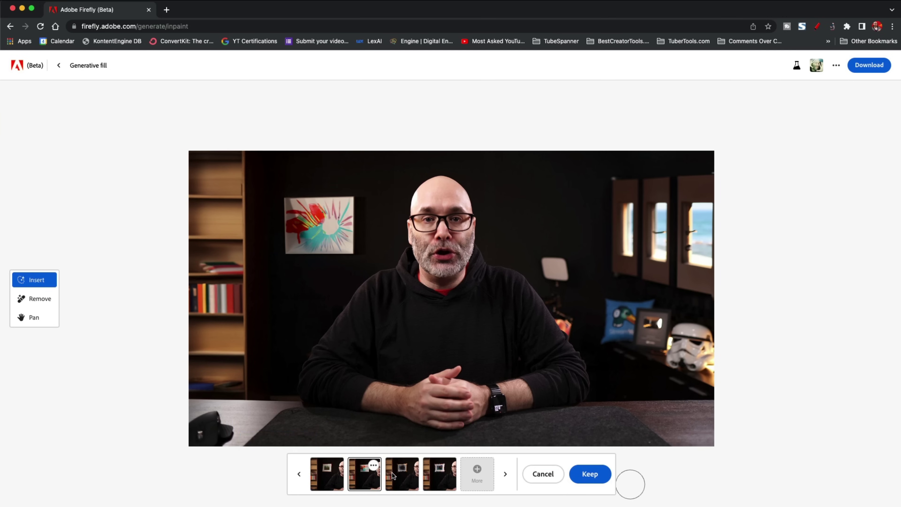
{"action": "left_click", "coordinate": [477, 474]}
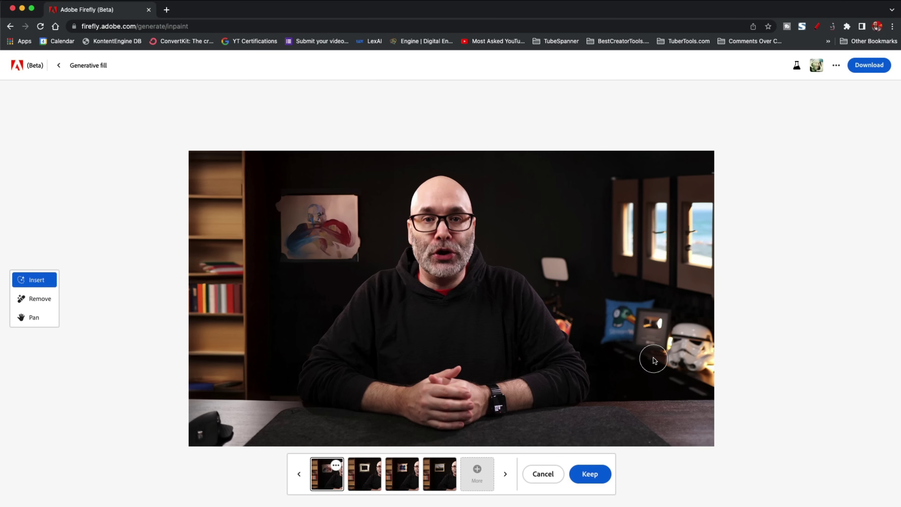
{"action": "key", "text": "Escape"}
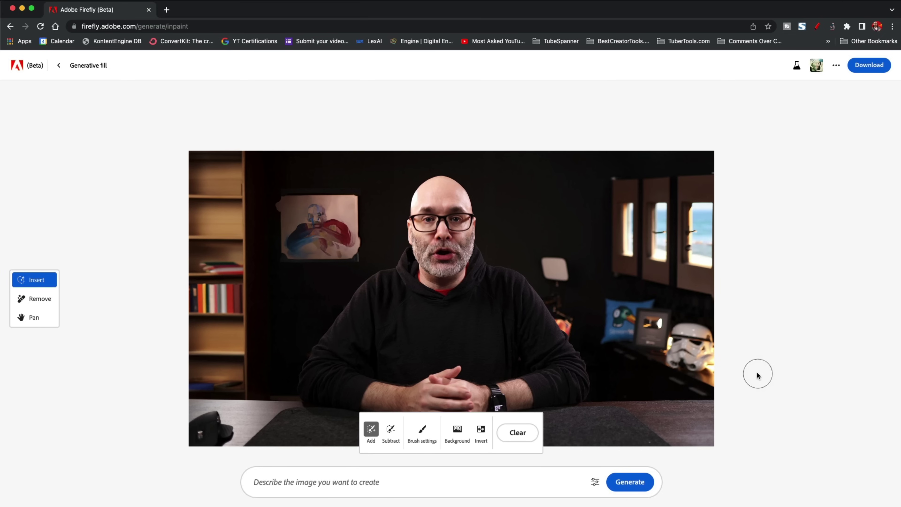
Download the edited image as a Firefly Inpaint PNG with content credentials.
{"action": "left_click", "coordinate": [869, 65]}
{"action": "key", "text": "Return"}
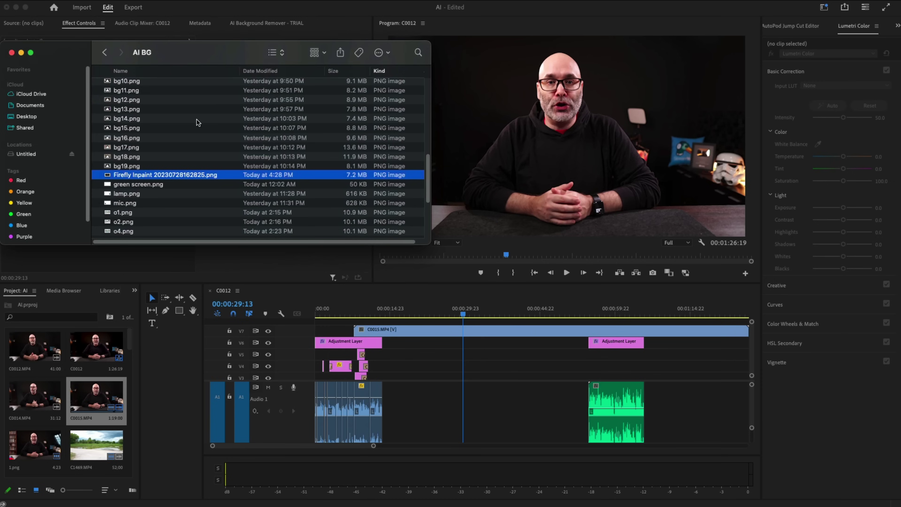
Import the Firefly Inpaint PNG and place it on V8 above the footage.
{"action": "left_click_drag", "start_coordinate": [200, 54], "coordinate": [130, 51]}
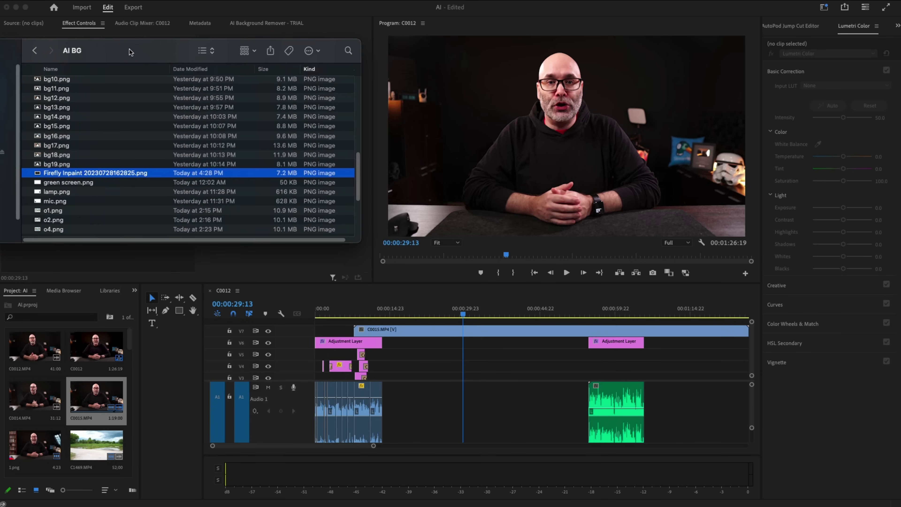
{"action": "left_click_drag", "start_coordinate": [96, 173], "coordinate": [100, 421]}
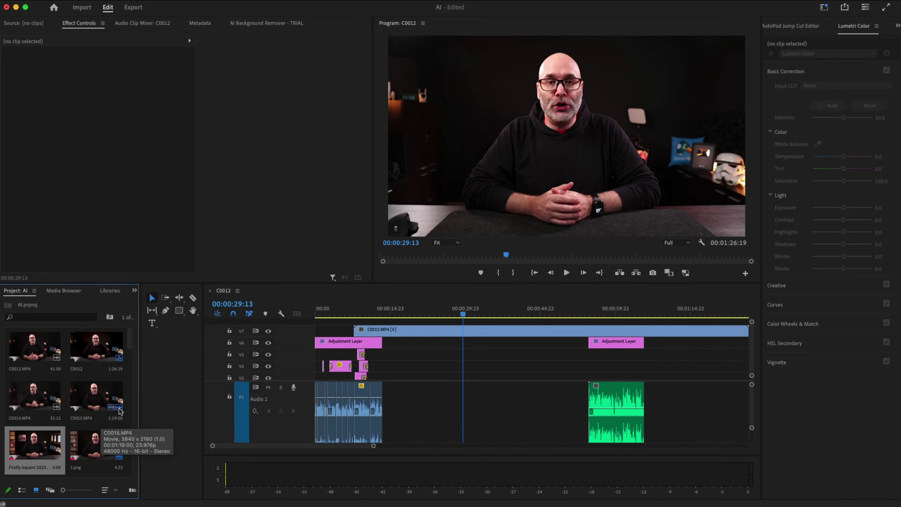
{"action": "left_click_drag", "start_coordinate": [60, 443], "coordinate": [450, 329]}
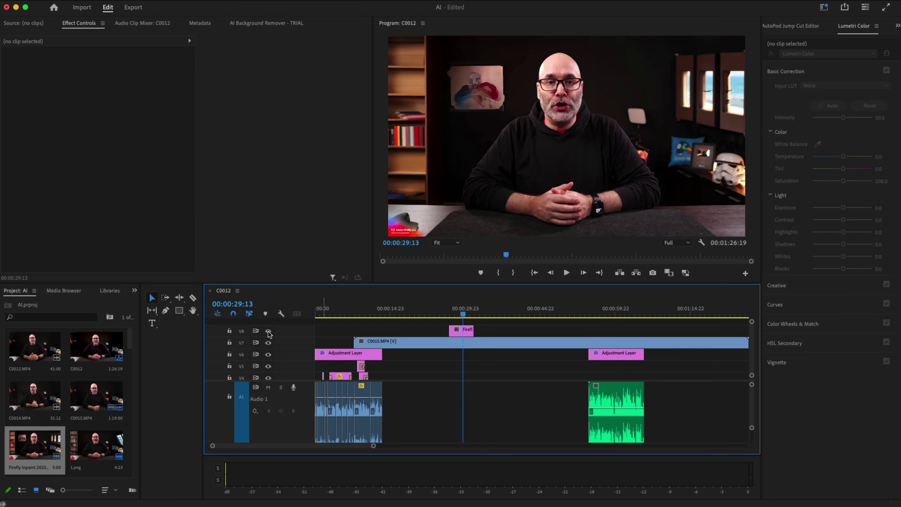
Toggle the V8 overlay on and off to compare, then select the Firefly Inpaint clip.
{"action": "left_click", "coordinate": [269, 330]}
{"action": "left_click", "coordinate": [268, 331]}
{"action": "left_click", "coordinate": [268, 331]}
{"action": "left_click", "coordinate": [268, 330]}
{"action": "left_click", "coordinate": [268, 331]}
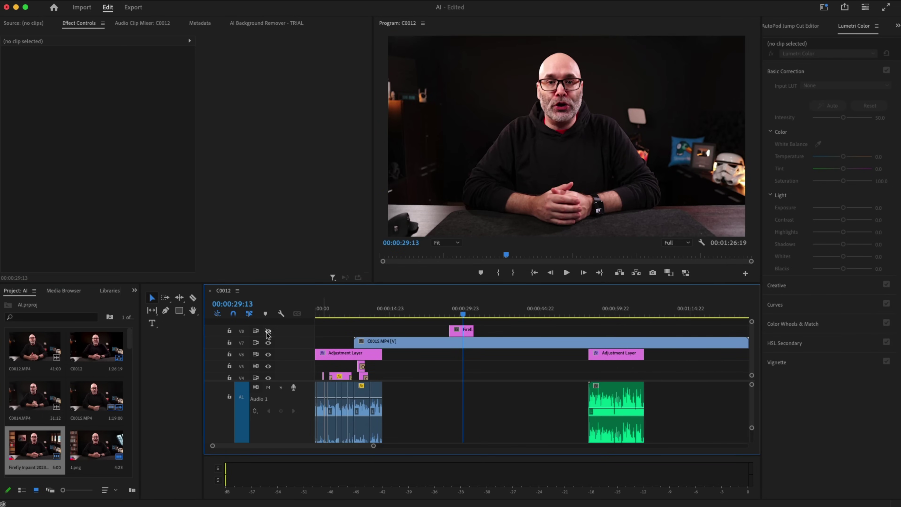
{"action": "left_click", "coordinate": [268, 331]}
{"action": "left_click", "coordinate": [267, 331]}
{"action": "left_click", "coordinate": [268, 331]}
{"action": "left_click", "coordinate": [268, 331]}
{"action": "left_click", "coordinate": [267, 331]}
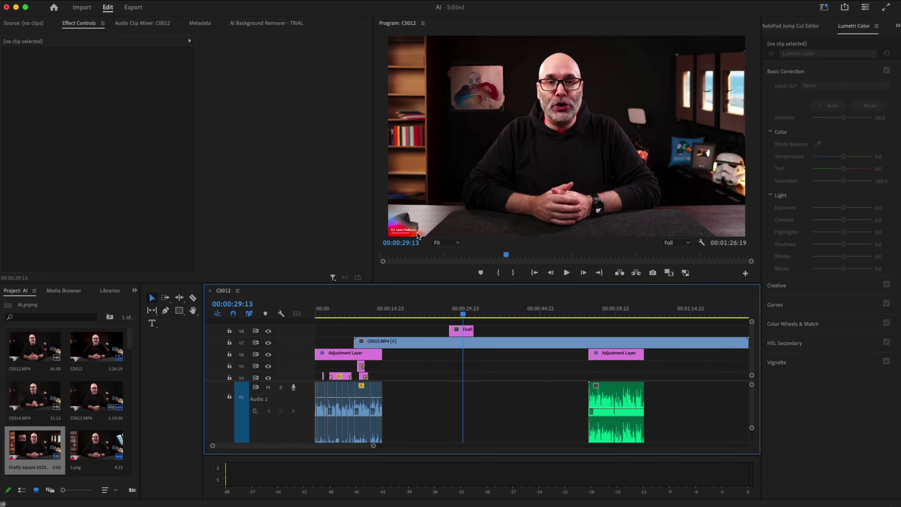
{"action": "left_click", "coordinate": [269, 331]}
{"action": "left_click", "coordinate": [268, 332]}
{"action": "left_click", "coordinate": [269, 331]}
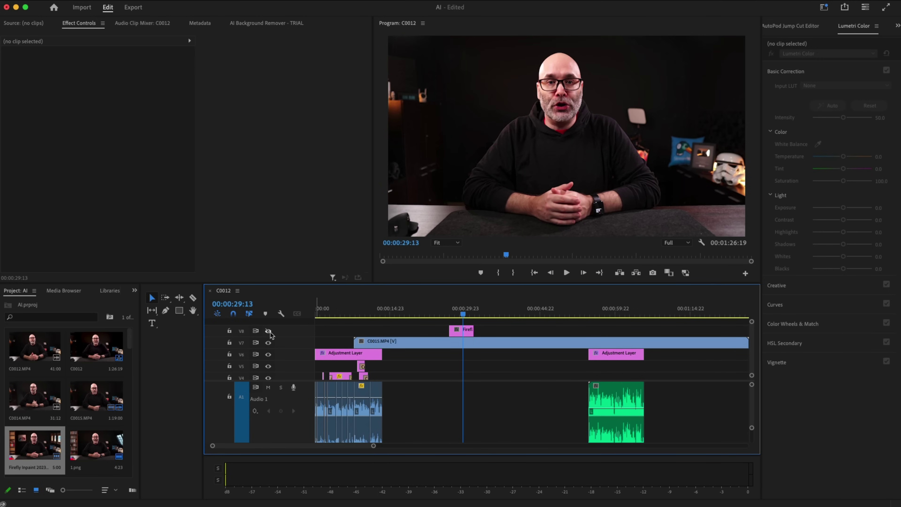
{"action": "left_click", "coordinate": [268, 331]}
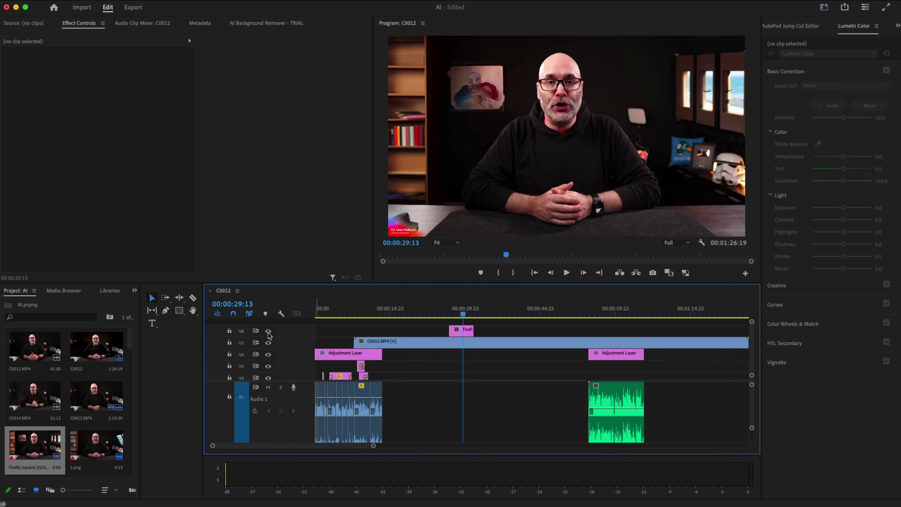
{"action": "left_click", "coordinate": [568, 212]}
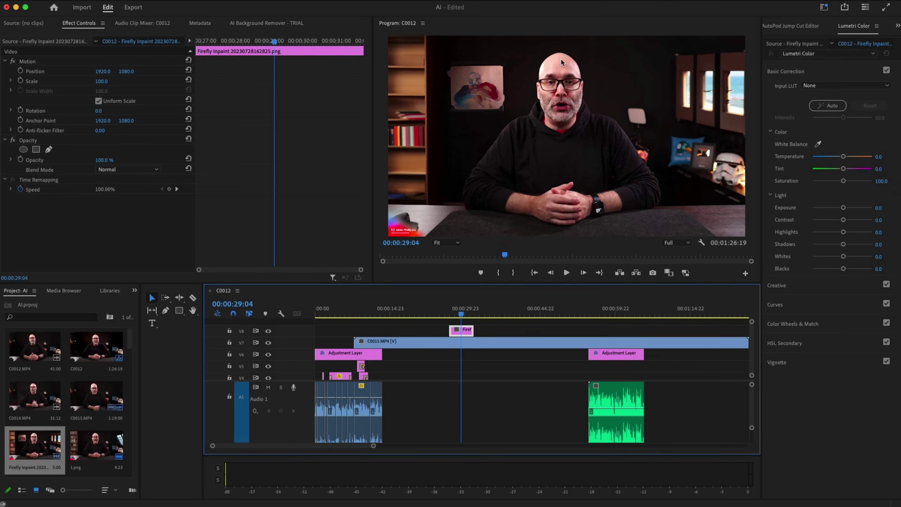
Start a pen opacity mask and trace points around the presenter's head and left shoulder.
{"action": "left_click", "coordinate": [53, 150]}
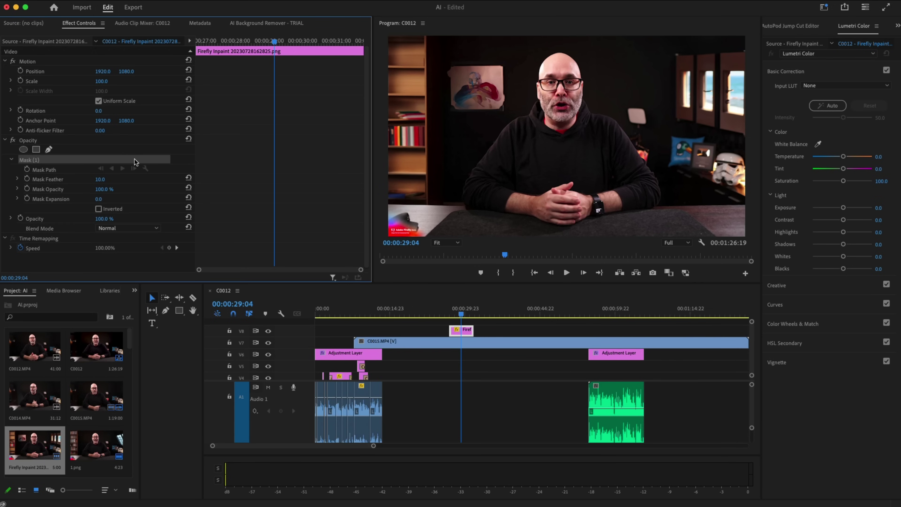
{"action": "left_click", "coordinate": [606, 100]}
{"action": "left_click", "coordinate": [601, 78]}
{"action": "left_click", "coordinate": [590, 48]}
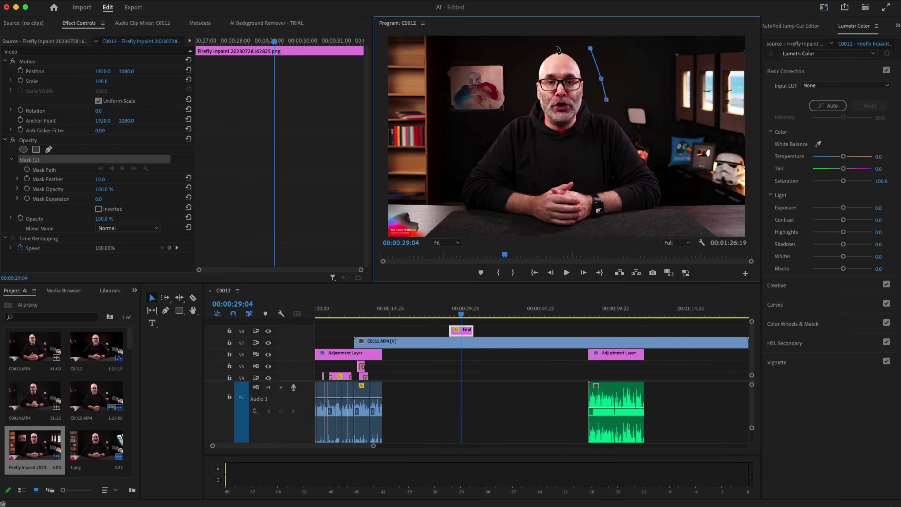
{"action": "left_click", "coordinate": [553, 46]}
{"action": "left_click", "coordinate": [532, 57]}
{"action": "left_click", "coordinate": [527, 80]}
{"action": "left_click", "coordinate": [523, 101]}
{"action": "left_click", "coordinate": [516, 110]}
{"action": "left_click", "coordinate": [507, 120]}
{"action": "left_click", "coordinate": [482, 137]}
{"action": "left_click", "coordinate": [468, 155]}
{"action": "left_click", "coordinate": [465, 170]}
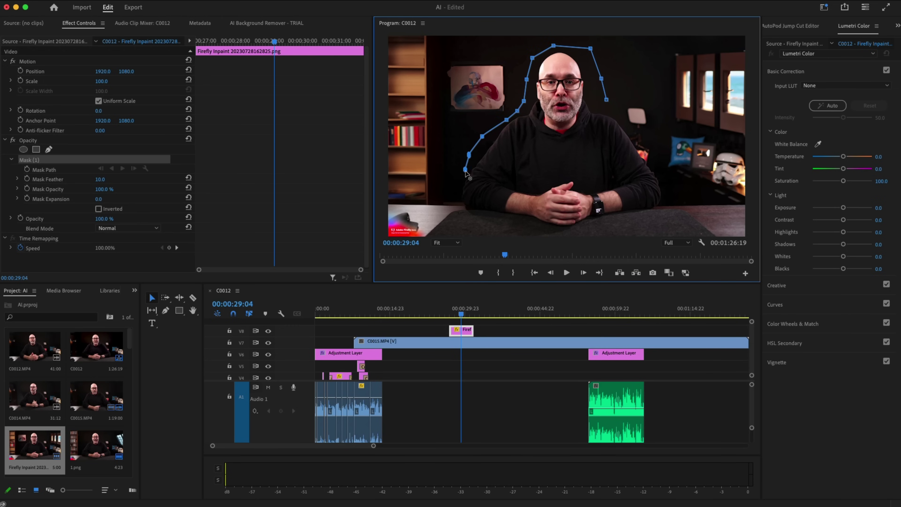
Extend the mask outline down-left and along the bottom below the frame.
{"action": "left_click", "coordinate": [457, 191]}
{"action": "left_click", "coordinate": [449, 204]}
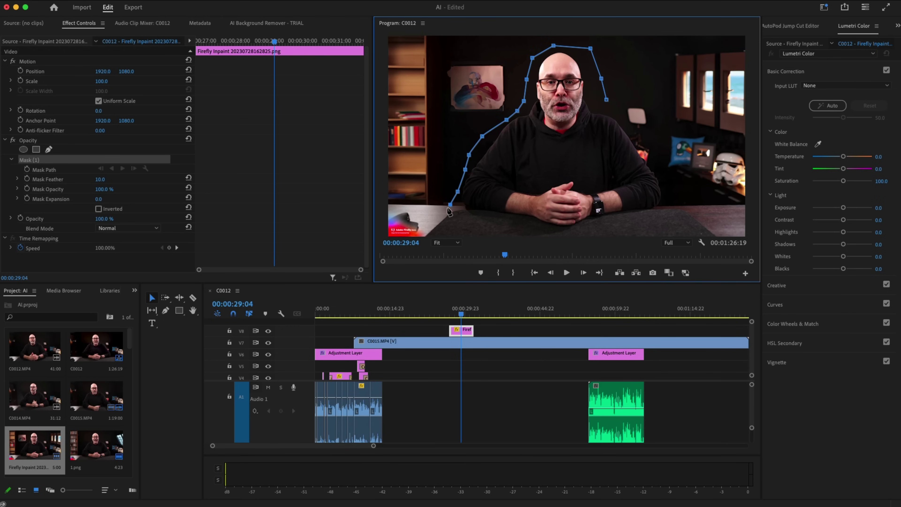
{"action": "left_click", "coordinate": [426, 210]}
{"action": "left_click", "coordinate": [401, 207]}
{"action": "left_click", "coordinate": [386, 210]}
{"action": "left_click", "coordinate": [387, 244]}
{"action": "left_click", "coordinate": [486, 233]}
{"action": "left_click_drag", "start_coordinate": [486, 234], "coordinate": [720, 236]}
Trace the mask up the presenter's right side and close it at the first point.
{"action": "left_click", "coordinate": [697, 211]}
{"action": "left_click", "coordinate": [686, 198]}
{"action": "left_click", "coordinate": [663, 172]}
{"action": "left_click", "coordinate": [659, 152]}
{"action": "left_click", "coordinate": [658, 118]}
{"action": "left_click", "coordinate": [648, 89]}
{"action": "mouse_move", "coordinate": [607, 100]}
{"action": "left_mouse_down"}
{"action": "mouse_move", "coordinate": [607, 113]}
{"action": "mouse_move", "coordinate": [605, 105]}
{"action": "left_mouse_up"}
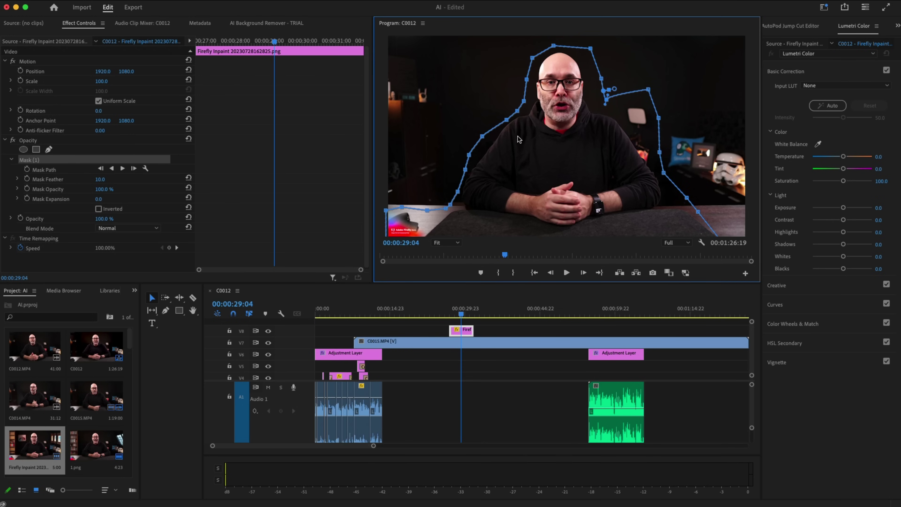
Nudge two mask vertices, tick Inverted, and move the playhead back before the overlay.
{"action": "left_click_drag", "start_coordinate": [459, 191], "coordinate": [449, 189]}
{"action": "left_click_drag", "start_coordinate": [506, 119], "coordinate": [518, 98]}
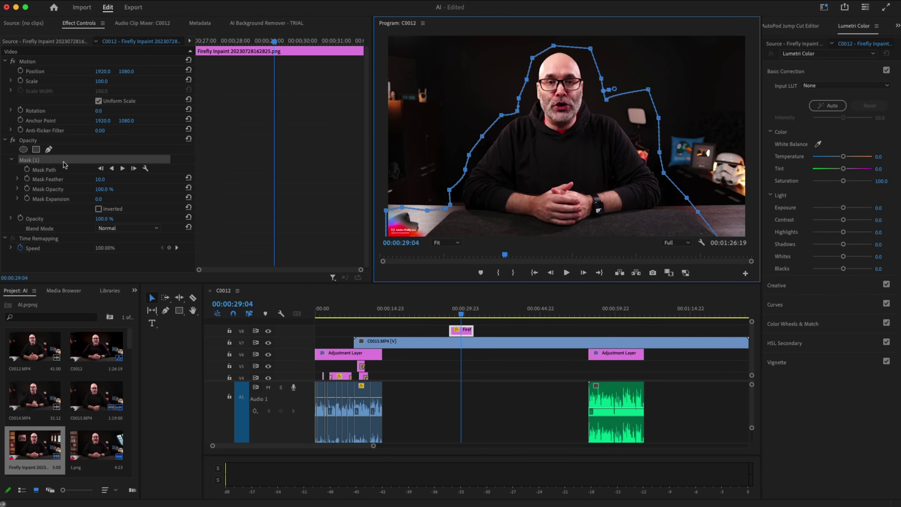
{"action": "left_click", "coordinate": [99, 209]}
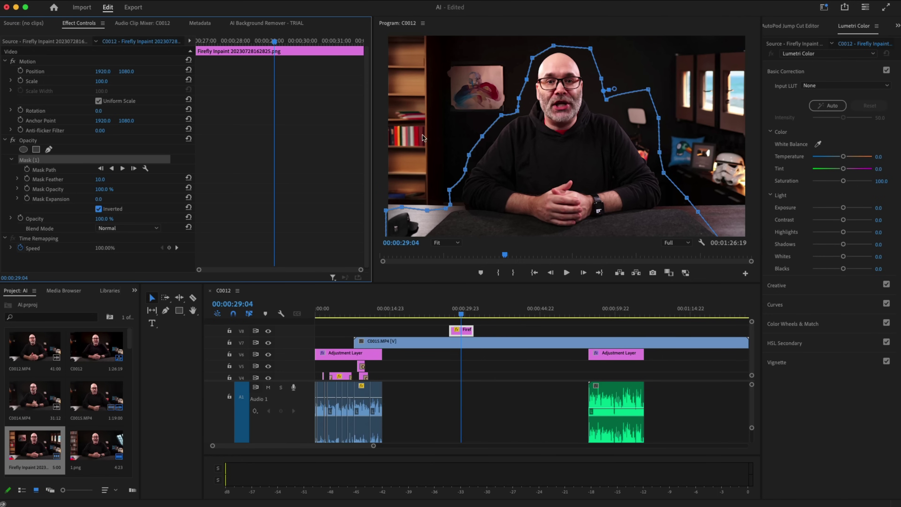
{"action": "left_click", "coordinate": [448, 313]}
Play back the composite, then drag the Firefly clip's end much further right on the timeline.
{"action": "key", "text": "space"}
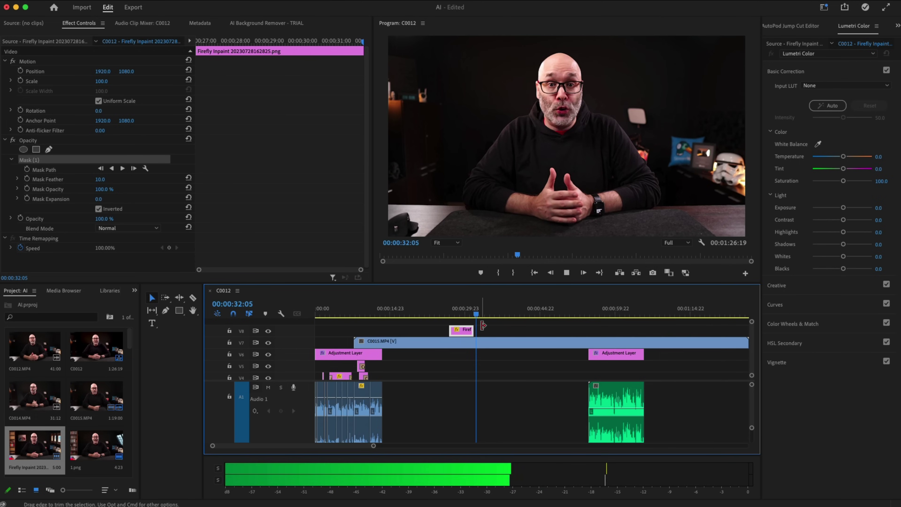
{"action": "key", "text": "space"}
{"action": "left_click_drag", "start_coordinate": [472, 330], "coordinate": [700, 331]}
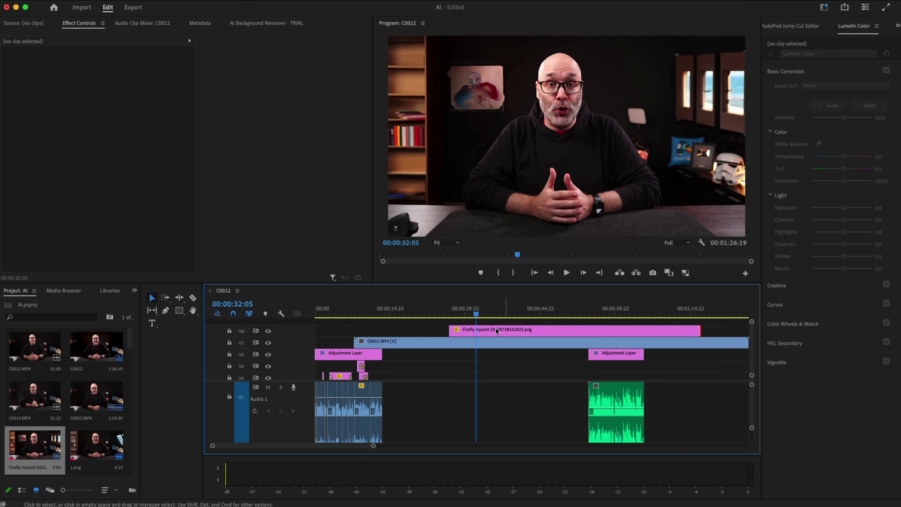
{"action": "left_click", "coordinate": [486, 331]}
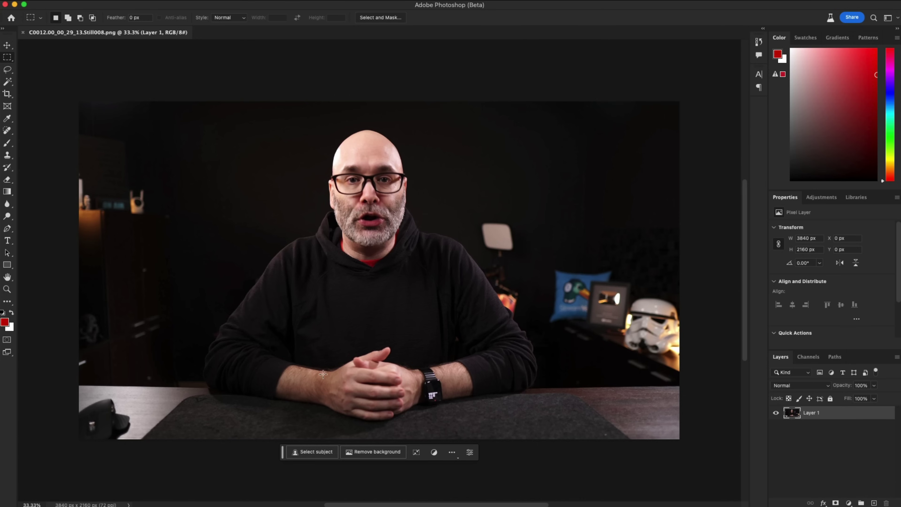
Resize the canvas to 5000 × 3000 pixels and zoom out to fit it in the window.
{"action": "key", "text": "super+alt+c"}
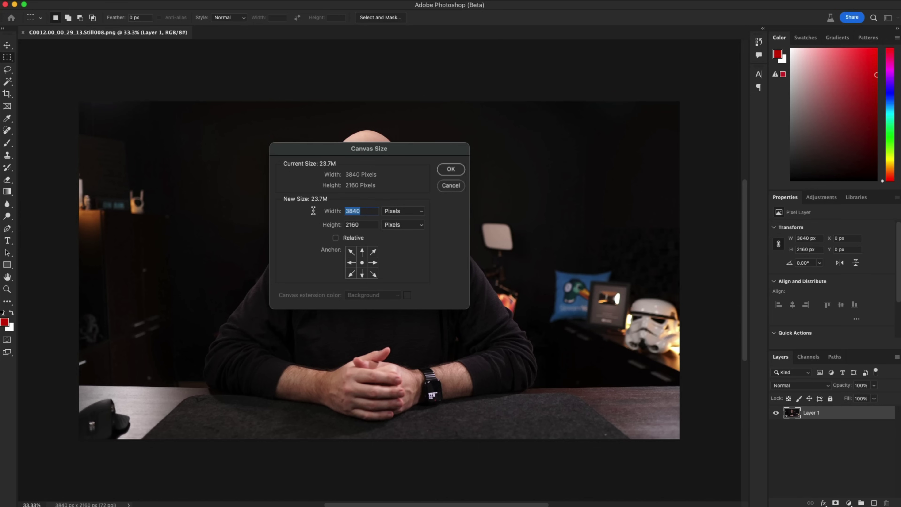
{"action": "type", "text": "5000"}
{"action": "key", "text": "Tab"}
{"action": "type", "text": "3000"}
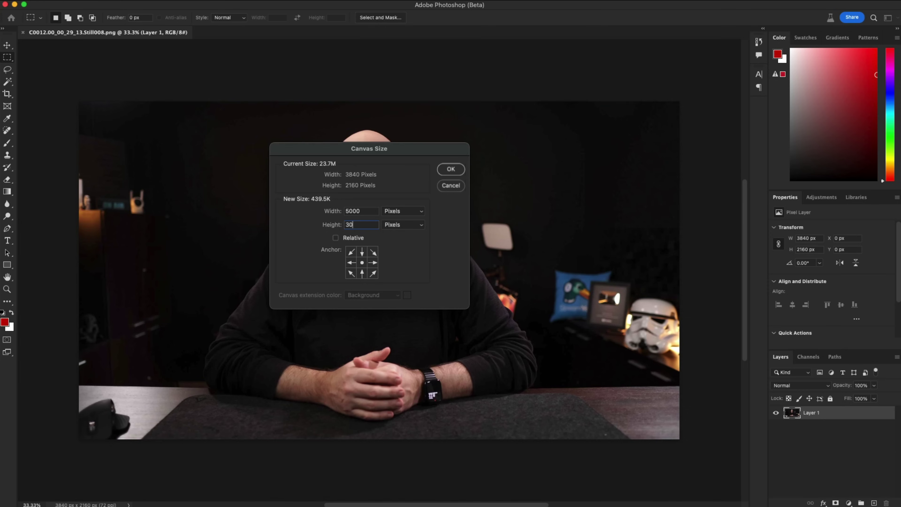
{"action": "left_click", "coordinate": [451, 169]}
{"action": "key", "text": "super+minus"}
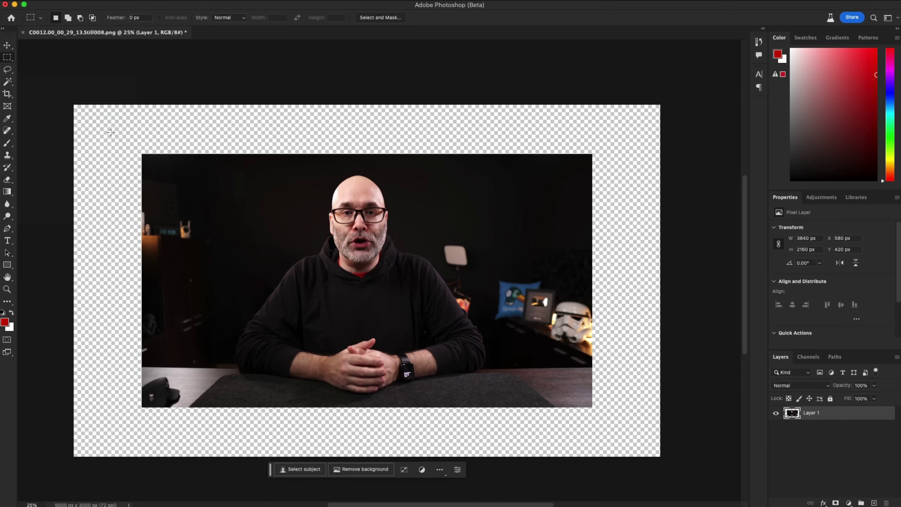
{"action": "left_click_drag", "start_coordinate": [7, 70], "coordinate": [47, 77]}
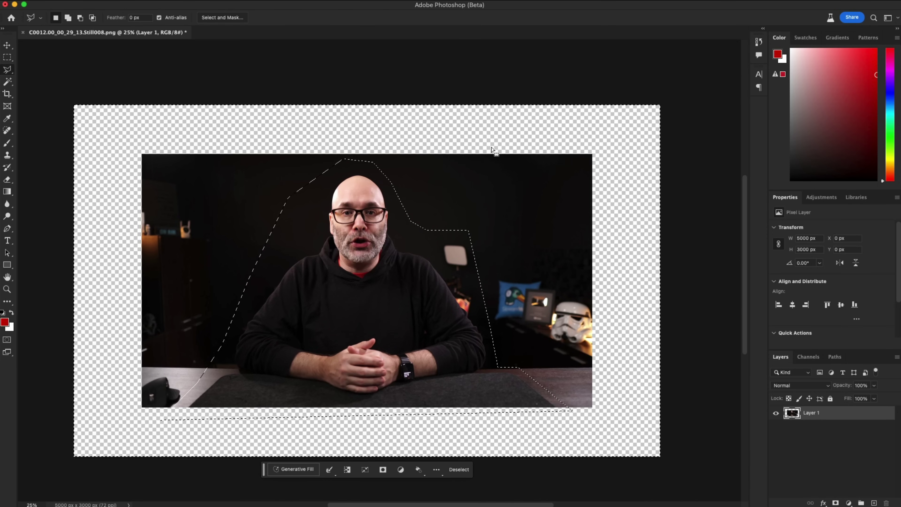
Invert the presenter outline selection and delete the background around him.
{"action": "key", "text": "shift+super+i"}
{"action": "key", "text": "Delete"}
{"action": "key", "text": "super+d"}
{"action": "key", "text": "m"}
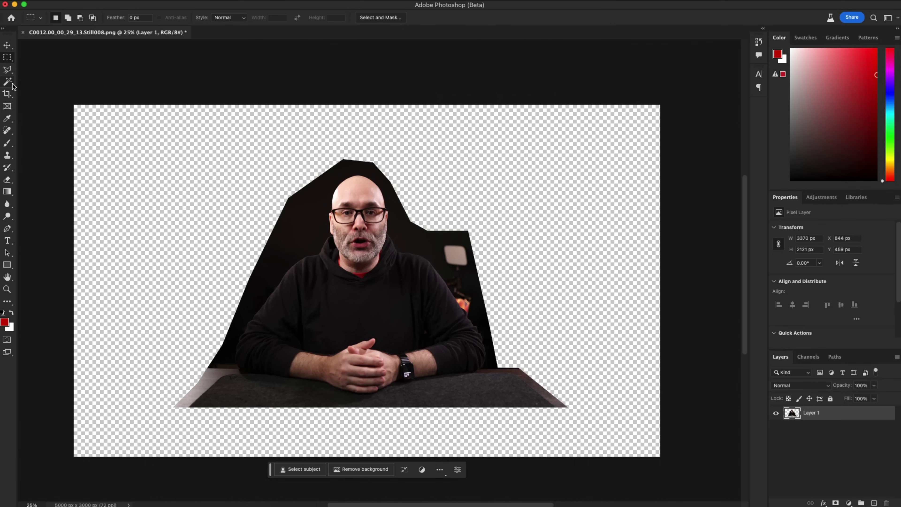
Fill the transparent area with a 'modern office' Generative Fill, using the third variation.
{"action": "left_click", "coordinate": [10, 84]}
{"action": "left_click", "coordinate": [182, 178]}
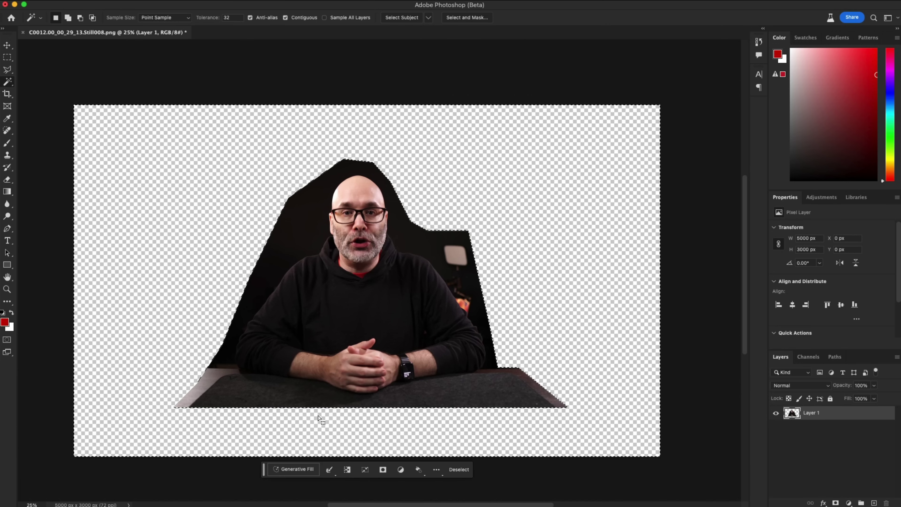
{"action": "left_click", "coordinate": [295, 469]}
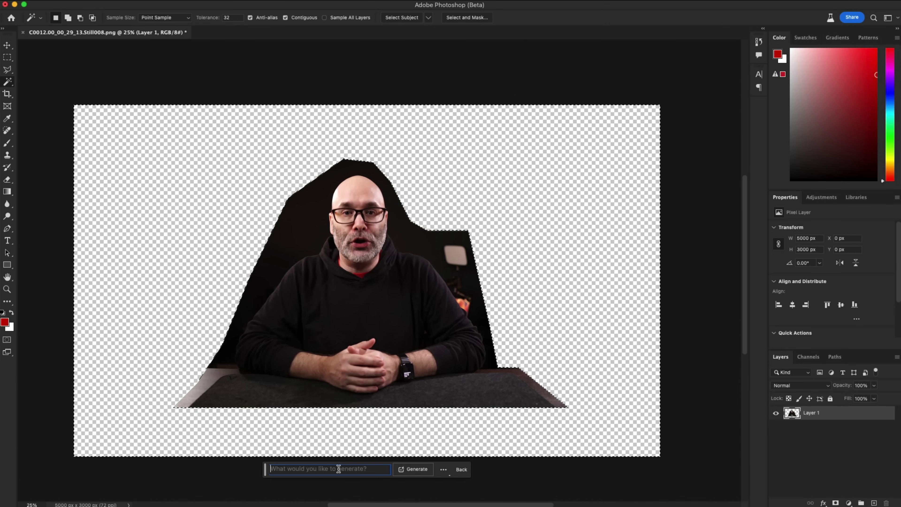
{"action": "type", "text": "modern office"}
{"action": "key", "text": "Return"}
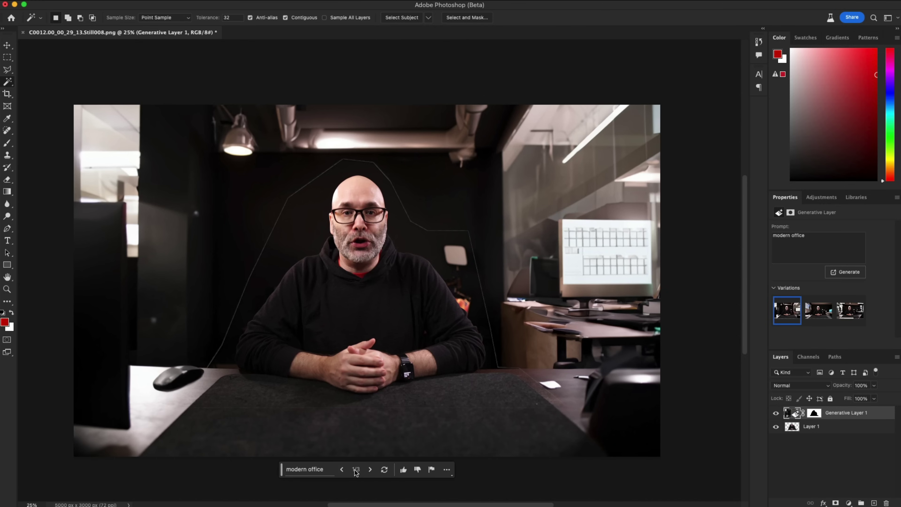
{"action": "left_click", "coordinate": [370, 469]}
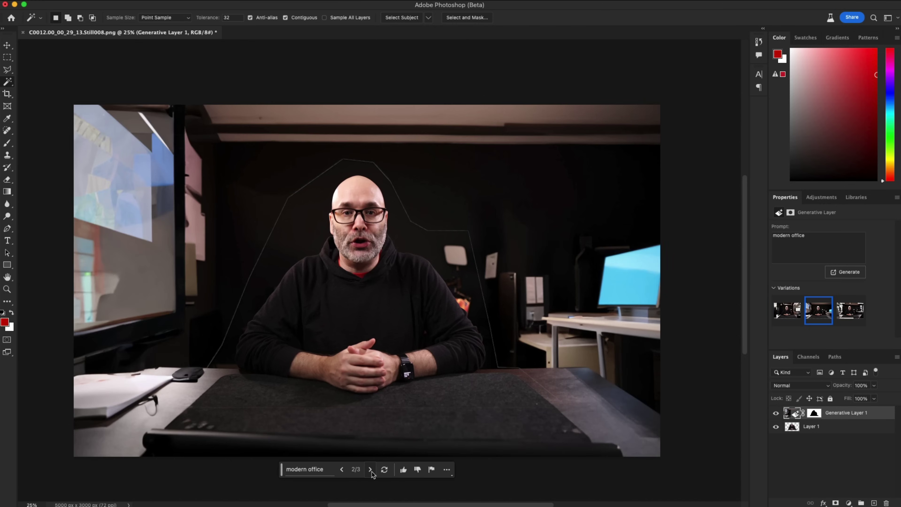
{"action": "left_click", "coordinate": [370, 469]}
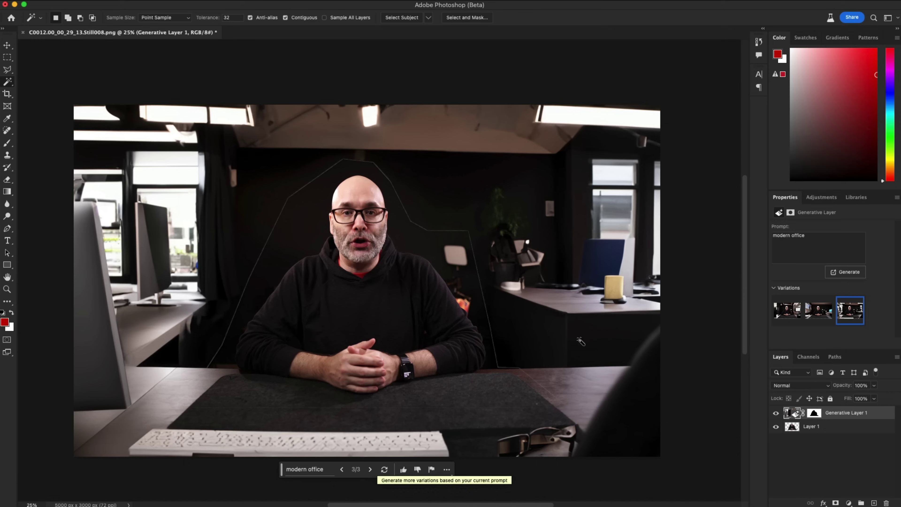
{"action": "key", "text": "b"}
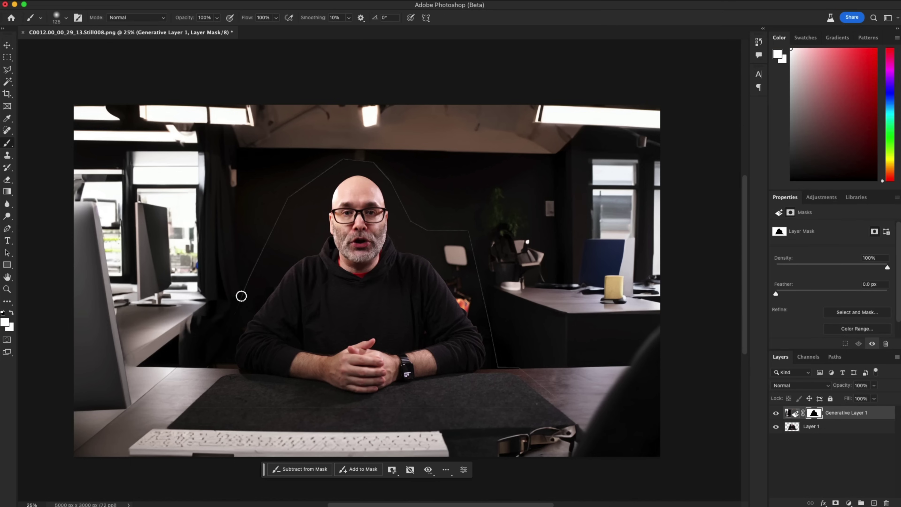
Paint white on the Generative Layer 1 mask along the seam around the presenter.
{"action": "mouse_move", "coordinate": [266, 237]}
{"action": "left_mouse_down"}
{"action": "mouse_move", "coordinate": [300, 189]}
{"action": "mouse_move", "coordinate": [348, 164]}
{"action": "mouse_move", "coordinate": [375, 164]}
{"action": "mouse_move", "coordinate": [402, 205]}
{"action": "mouse_move", "coordinate": [170, 396]}
{"action": "left_mouse_up"}
{"action": "key", "text": "super+s"}
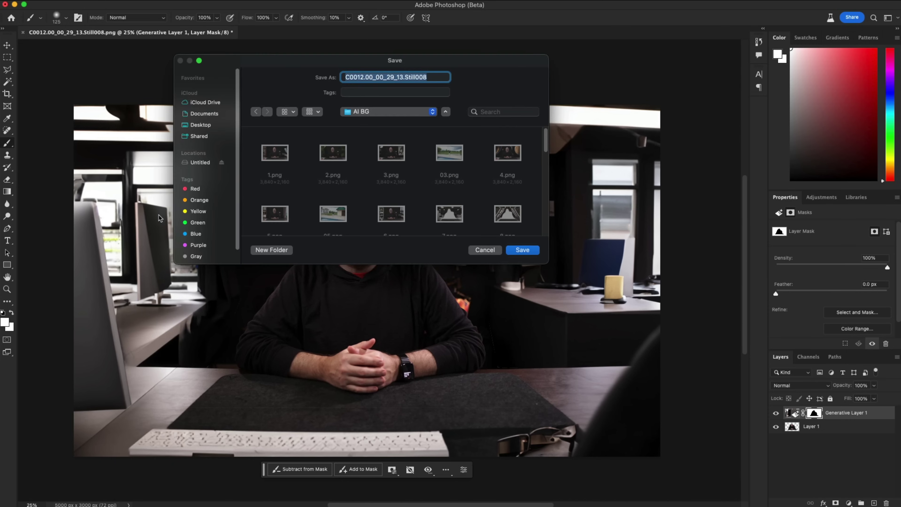
{"action": "key", "text": "Escape"}
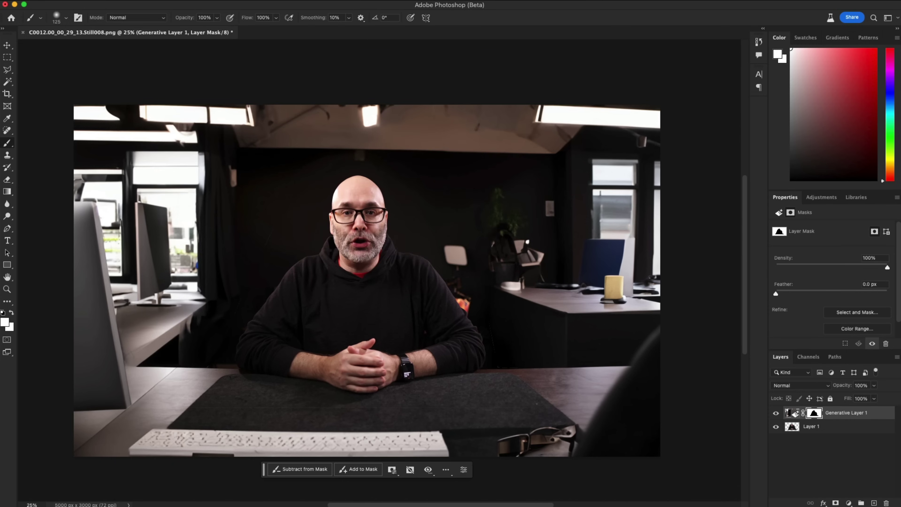
{"action": "left_click", "coordinate": [7, 58]}
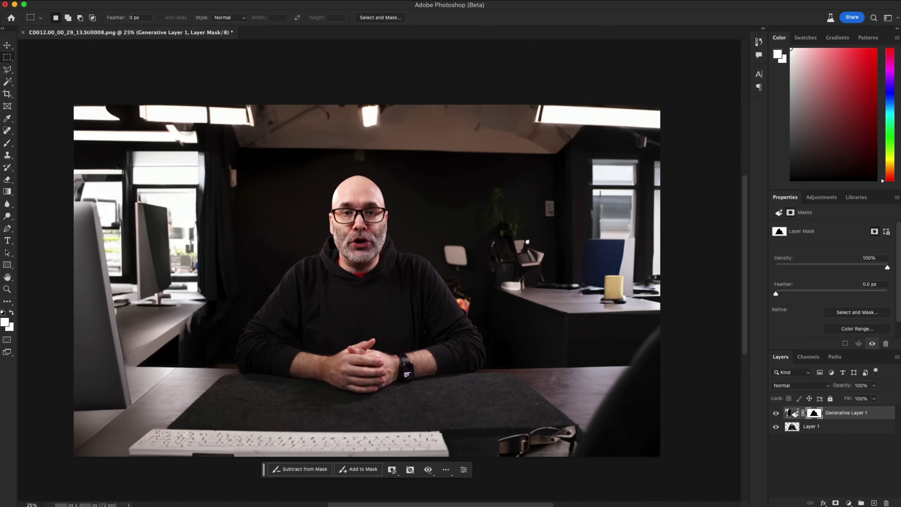
Remove the bottom keyboard with a 'remove' Generative Fill, save, and place 0.png on V8.
{"action": "left_click_drag", "start_coordinate": [119, 459], "coordinate": [591, 422]}
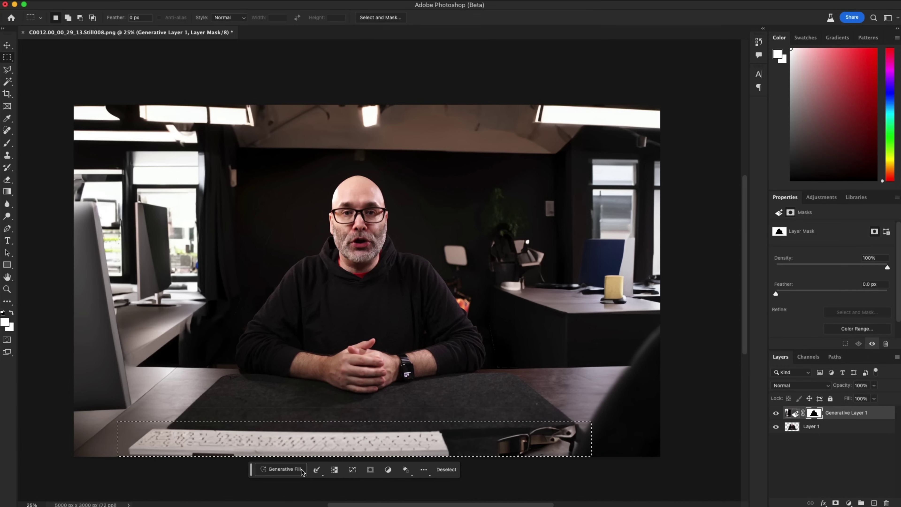
{"action": "left_click", "coordinate": [281, 468]}
{"action": "type", "text": "remove"}
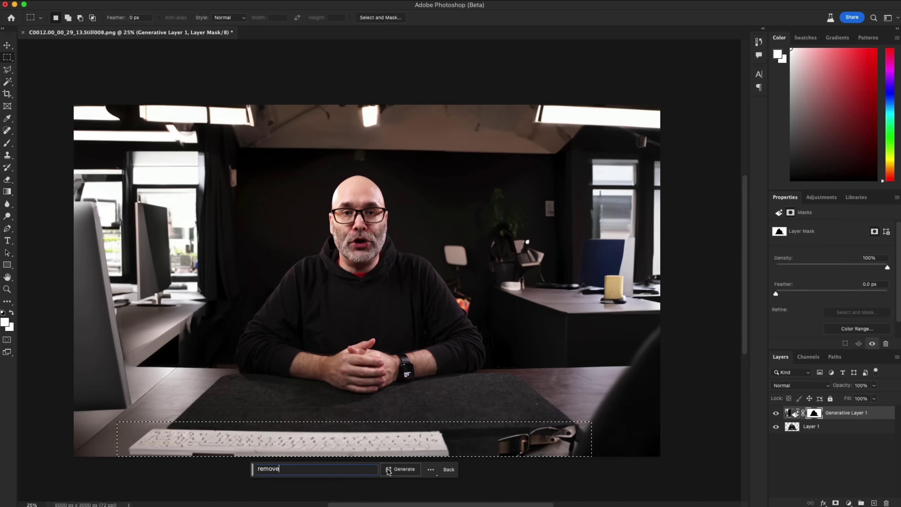
{"action": "left_click", "coordinate": [396, 469]}
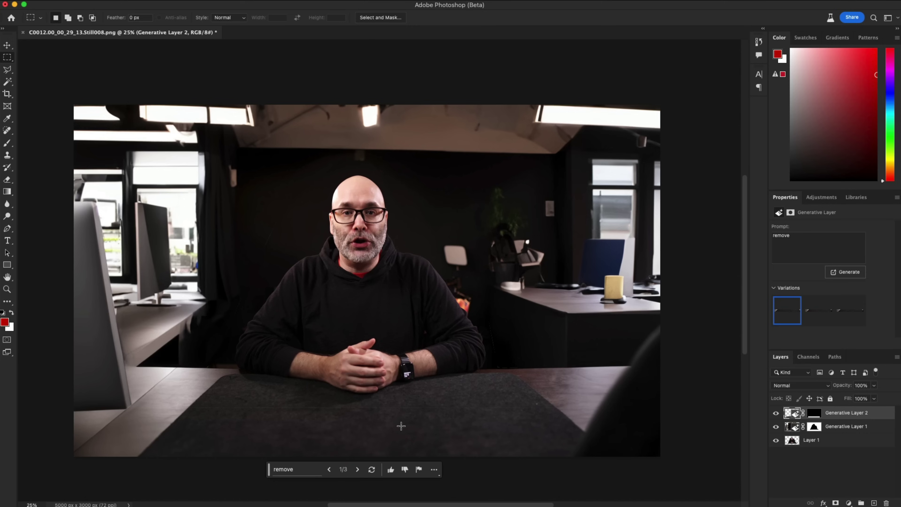
{"action": "key", "text": "super+shift+s"}
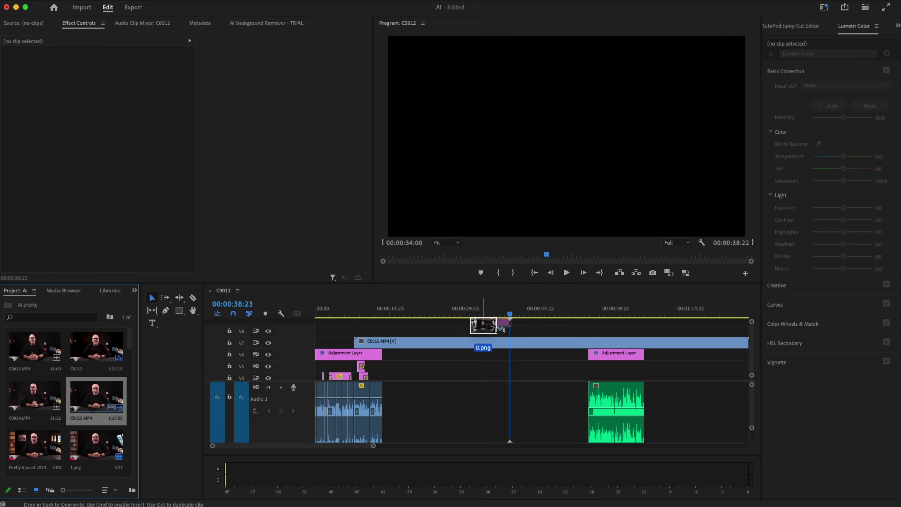
{"action": "left_click_drag", "start_coordinate": [489, 330], "coordinate": [511, 329]}
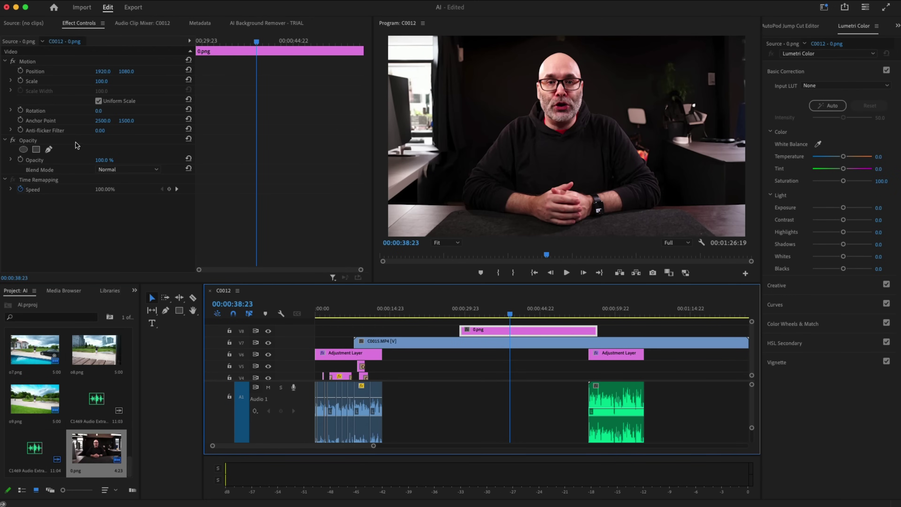
Trace an inverted Opacity pen mask around the speaker on the 0.png clip.
{"action": "left_click", "coordinate": [48, 148]}
{"action": "left_click", "coordinate": [402, 149]}
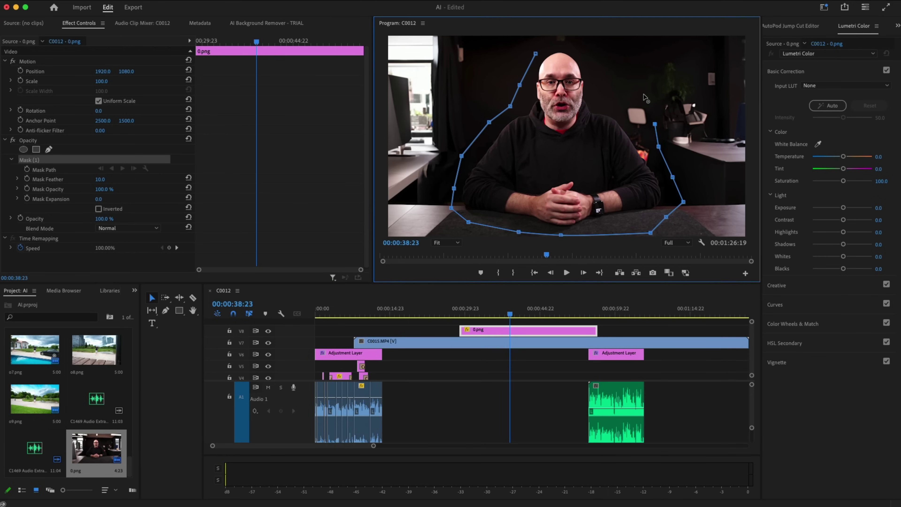
{"action": "left_click", "coordinate": [643, 93]}
{"action": "left_click", "coordinate": [607, 86]}
{"action": "left_click", "coordinate": [594, 72]}
{"action": "left_click", "coordinate": [579, 51]}
{"action": "left_click", "coordinate": [535, 54]}
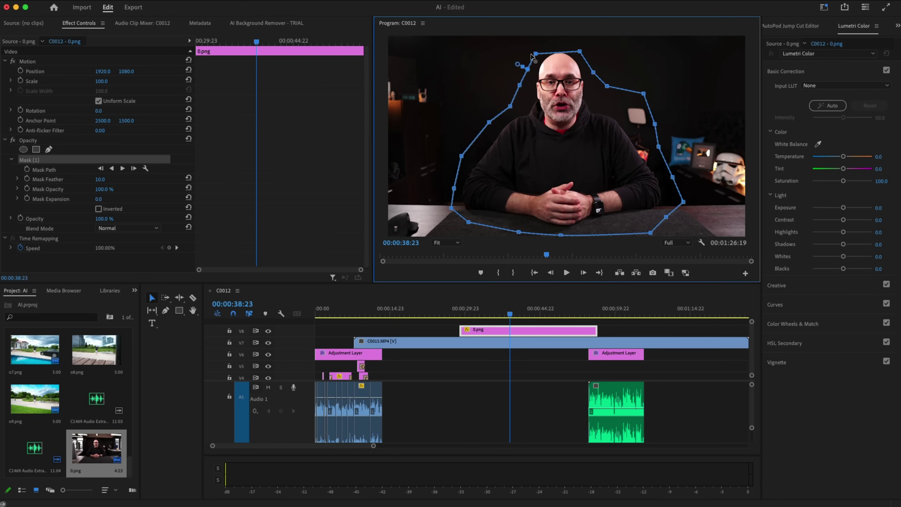
{"action": "left_click_drag", "start_coordinate": [515, 63], "coordinate": [497, 69]}
{"action": "left_click", "coordinate": [99, 208]}
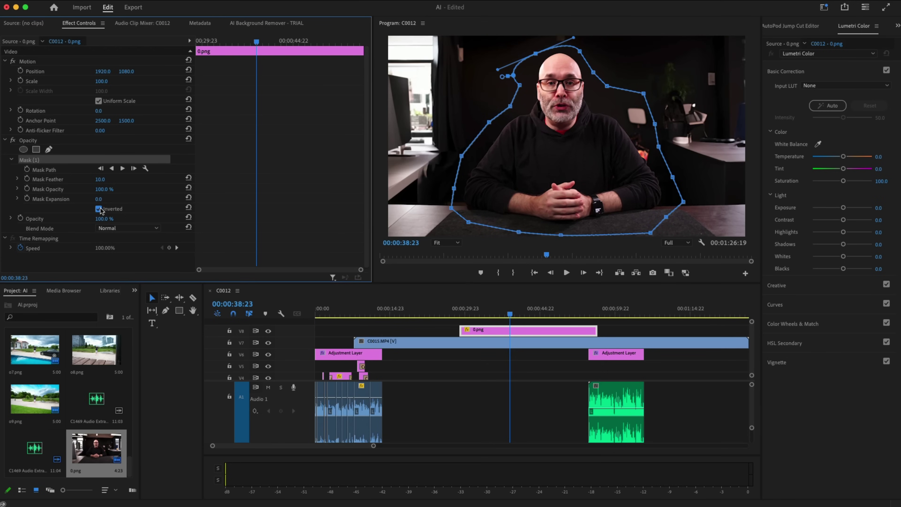
Play back the composite from 00:00:27:23, then deselect the 0.png clip.
{"action": "left_click", "coordinate": [455, 313]}
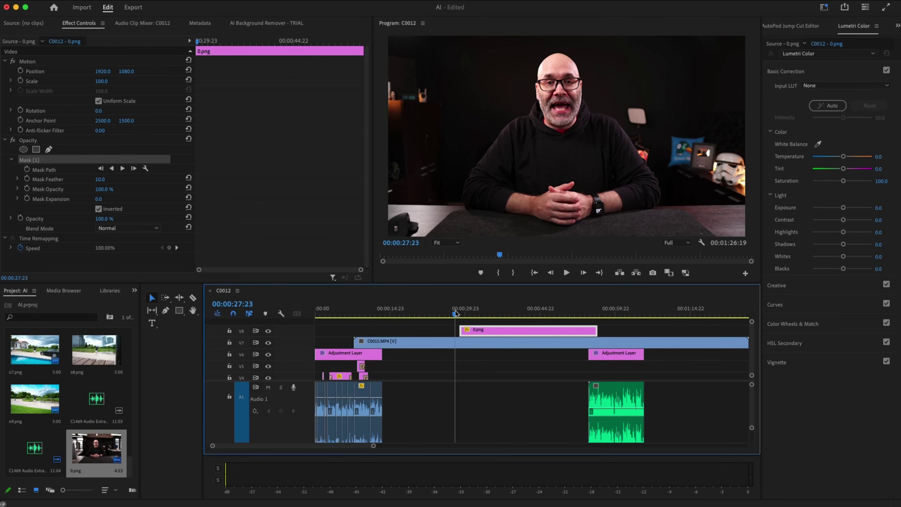
{"action": "key", "text": "space"}
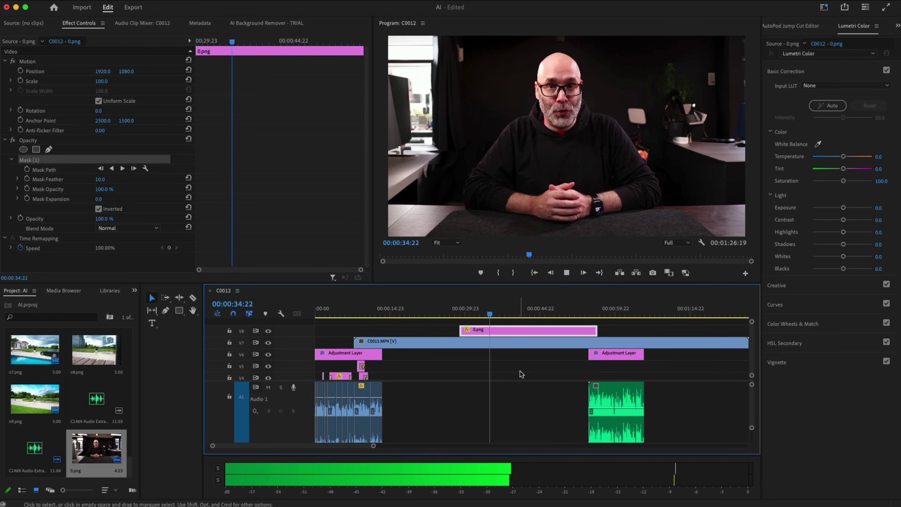
{"action": "key", "text": "space"}
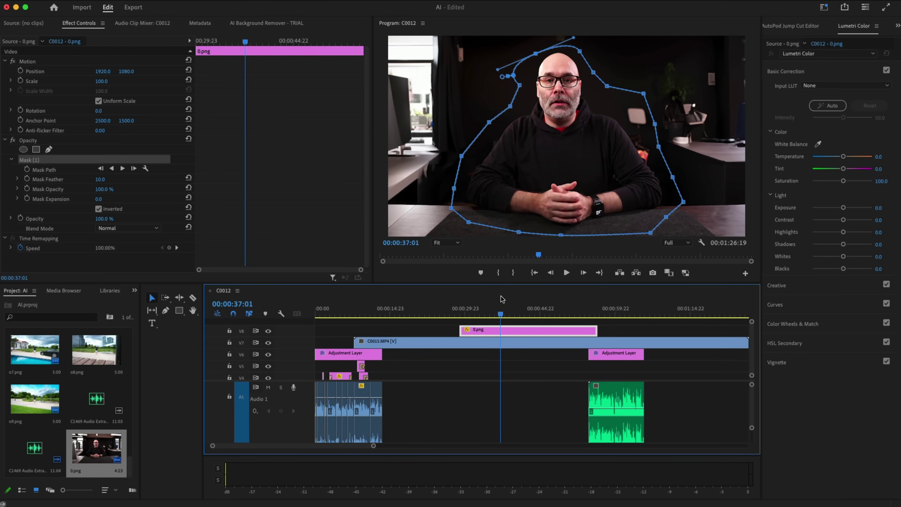
{"action": "left_click", "coordinate": [476, 307]}
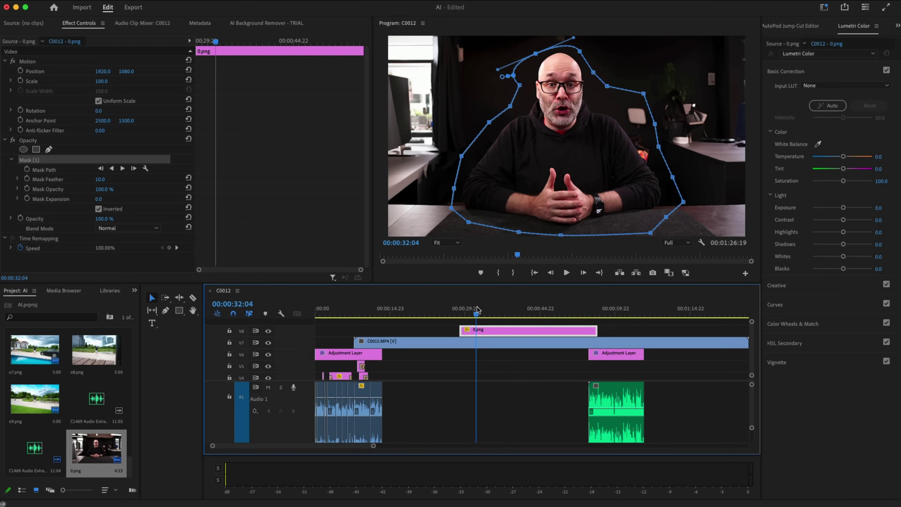
{"action": "left_click", "coordinate": [463, 322]}
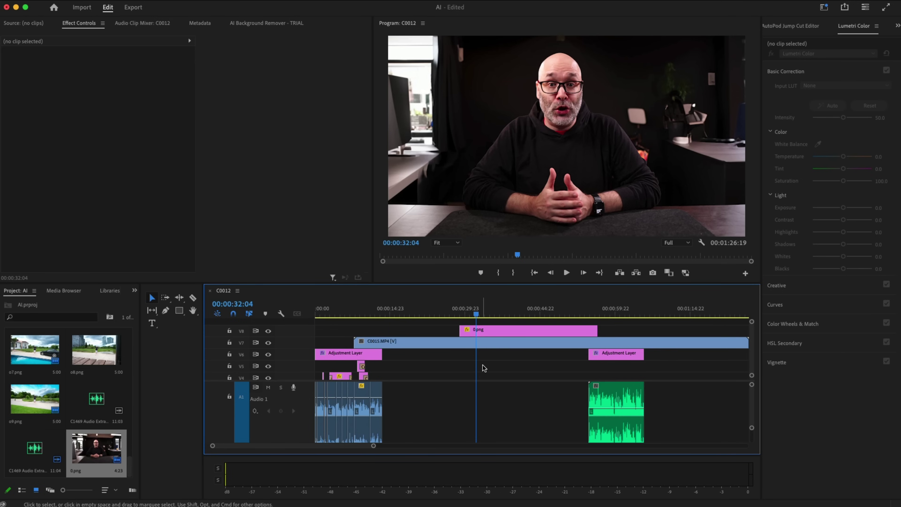
Razor-cut C0015.MP4 where the 0.png background clip starts and ends.
{"action": "key", "text": "c"}
{"action": "left_click", "coordinate": [460, 341]}
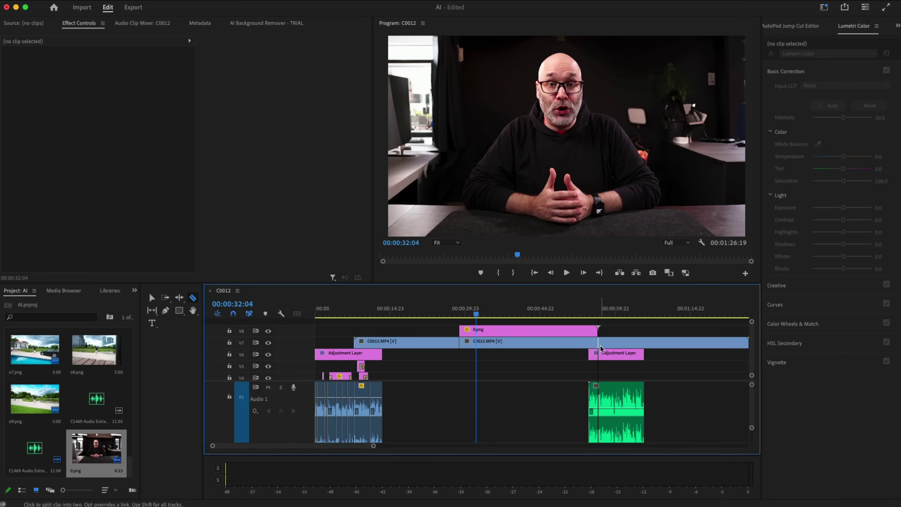
{"action": "left_click", "coordinate": [599, 342]}
{"action": "key", "text": "v"}
Keyframe Position and Scale on the middle C0015.MP4 section, scaling from 100 to 112.
{"action": "left_click", "coordinate": [539, 343]}
{"action": "left_click", "coordinate": [36, 72]}
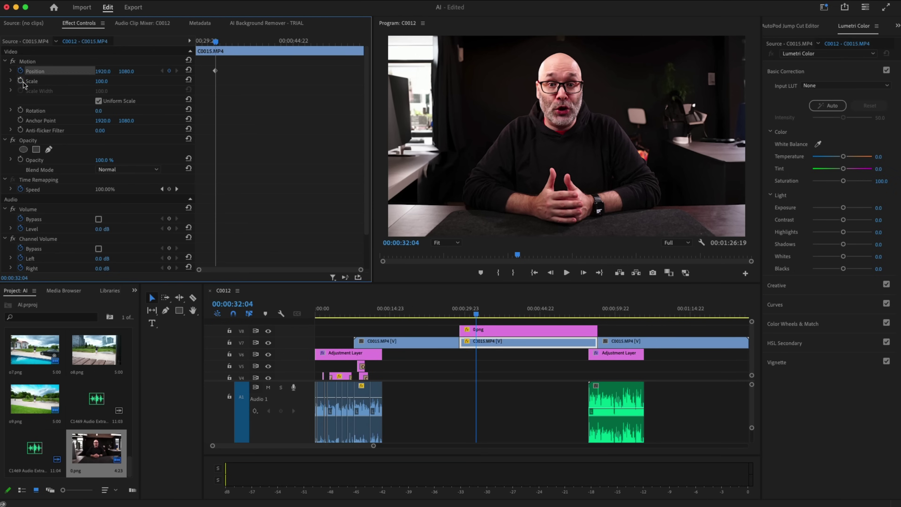
{"action": "left_click", "coordinate": [32, 81]}
{"action": "left_click_drag", "start_coordinate": [217, 46], "coordinate": [232, 43]}
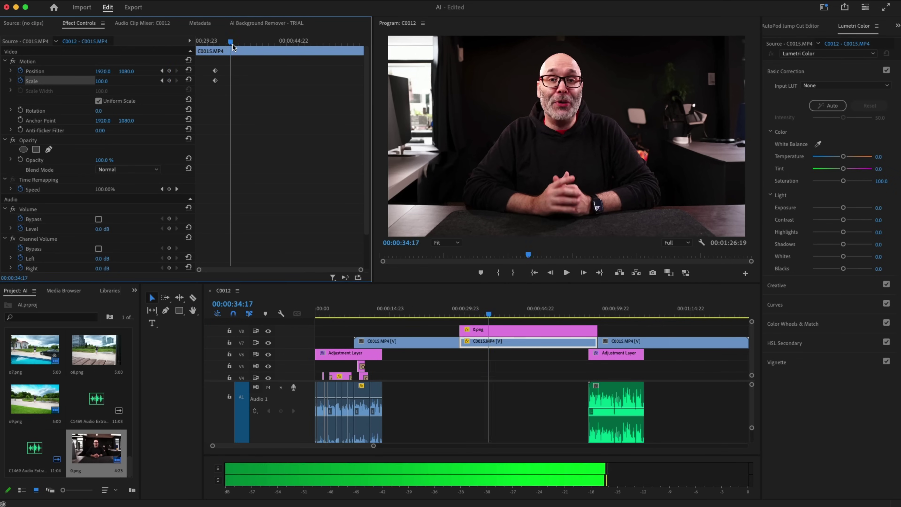
{"action": "left_click", "coordinate": [169, 71]}
{"action": "left_click", "coordinate": [169, 81]}
{"action": "left_click_drag", "start_coordinate": [102, 81], "coordinate": [110, 82]}
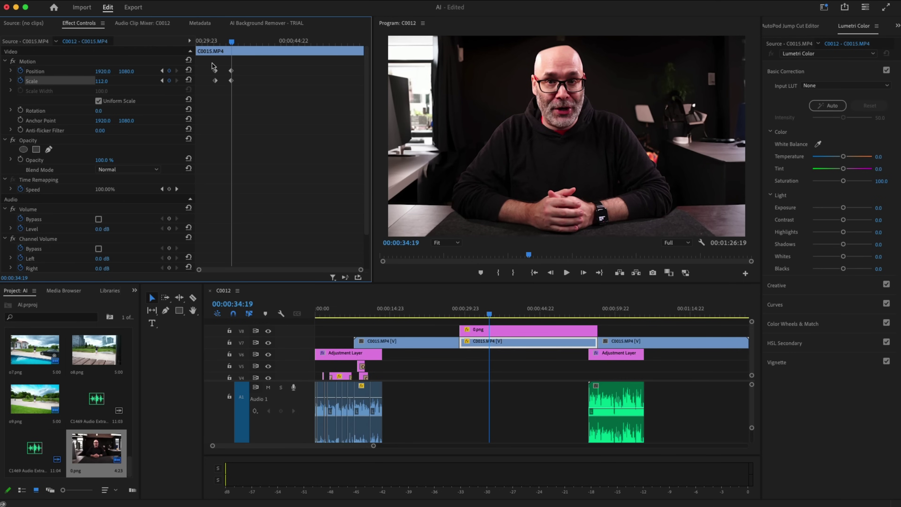
{"action": "left_click", "coordinate": [215, 71]}
{"action": "left_click", "coordinate": [215, 81], "text": "shift"}
{"action": "left_click_drag", "start_coordinate": [223, 68], "coordinate": [215, 83]}
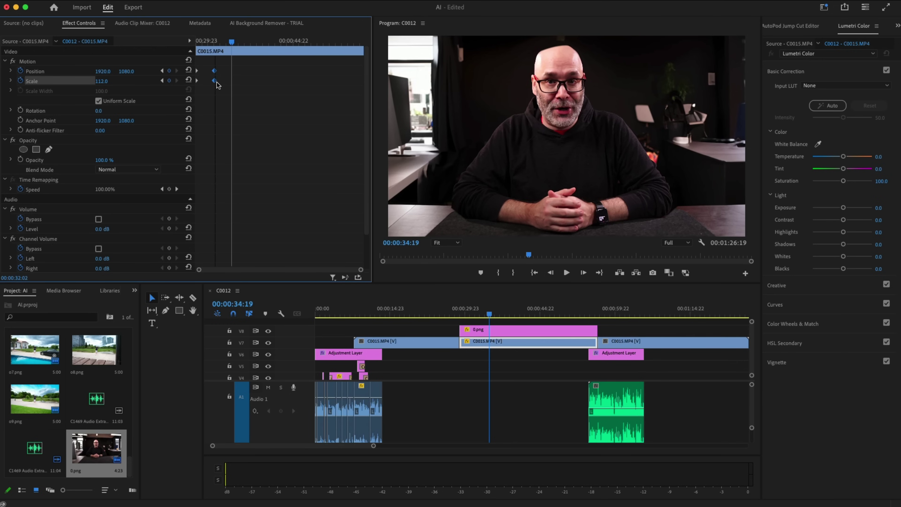
Copy the middle C0015.MP4 clip and paste its Motion attributes onto 0.png.
{"action": "right_click", "coordinate": [489, 343]}
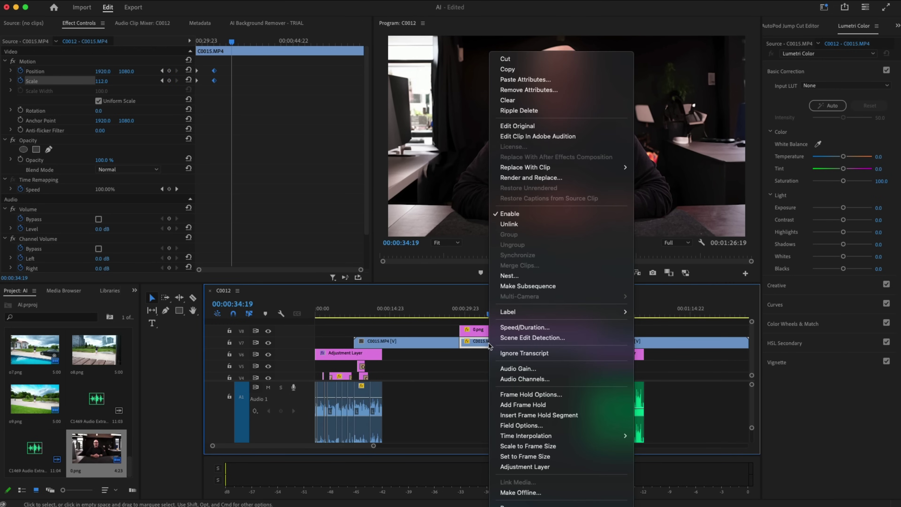
{"action": "left_click", "coordinate": [507, 69]}
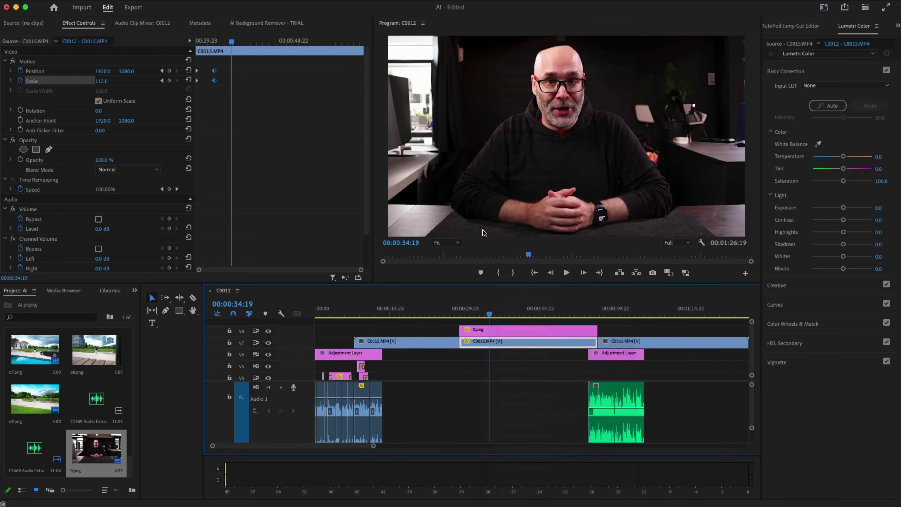
{"action": "left_click", "coordinate": [491, 331]}
{"action": "right_click", "coordinate": [492, 332]}
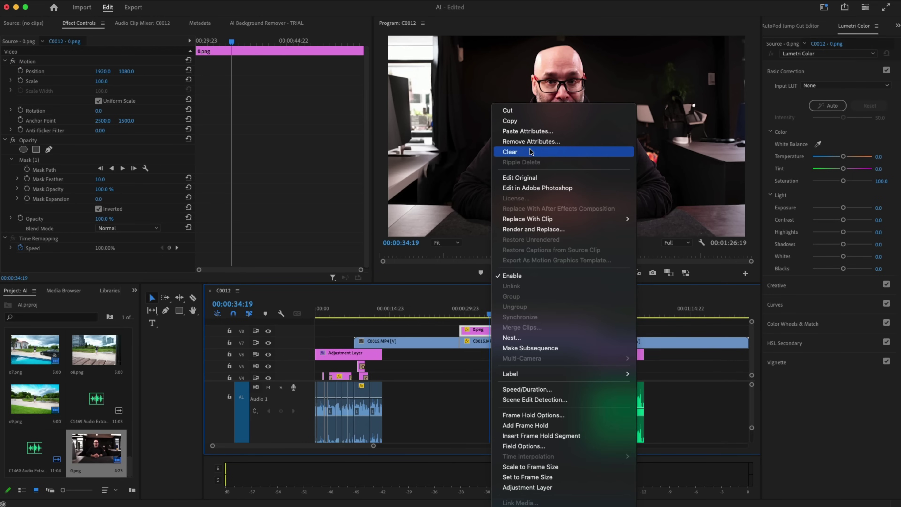
{"action": "left_click", "coordinate": [531, 132]}
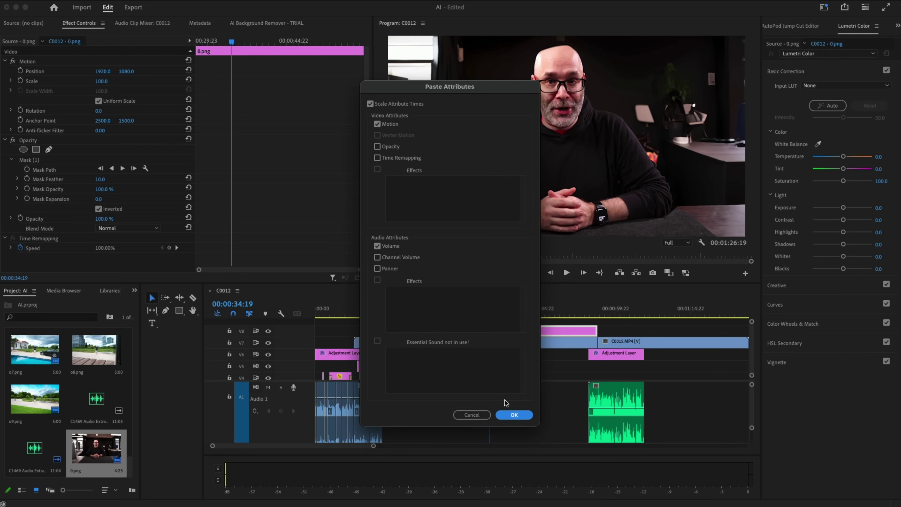
{"action": "left_click", "coordinate": [514, 415]}
Play back the matched zoom from the start of the background clip, then deselect.
{"action": "key", "text": "Up"}
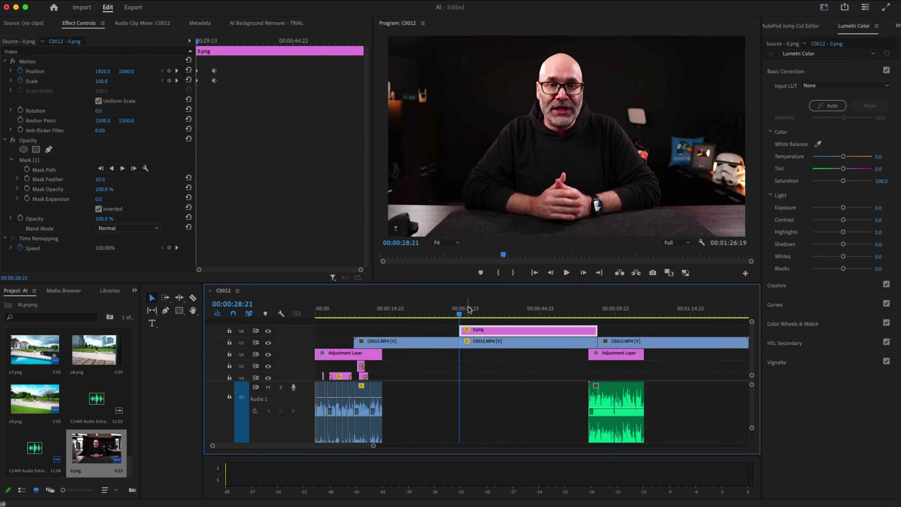
{"action": "key", "text": "space"}
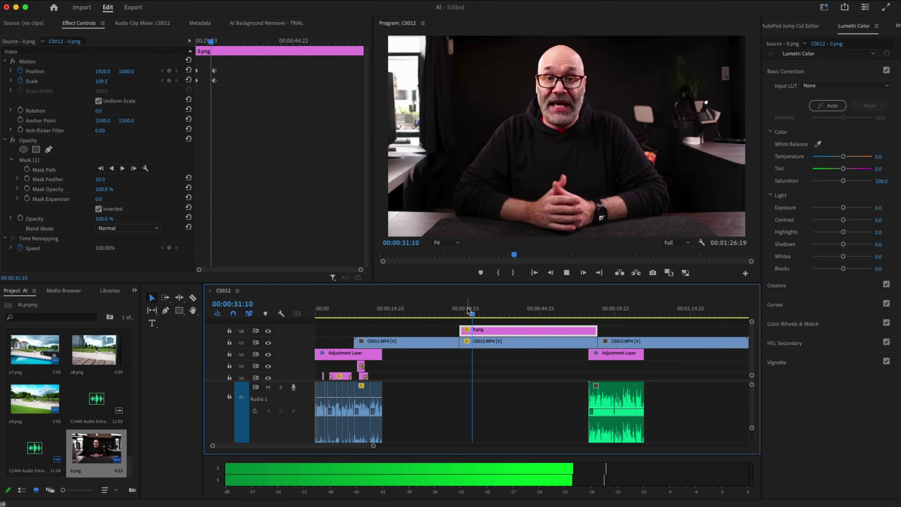
{"action": "key", "text": "space"}
{"action": "left_click", "coordinate": [476, 323]}
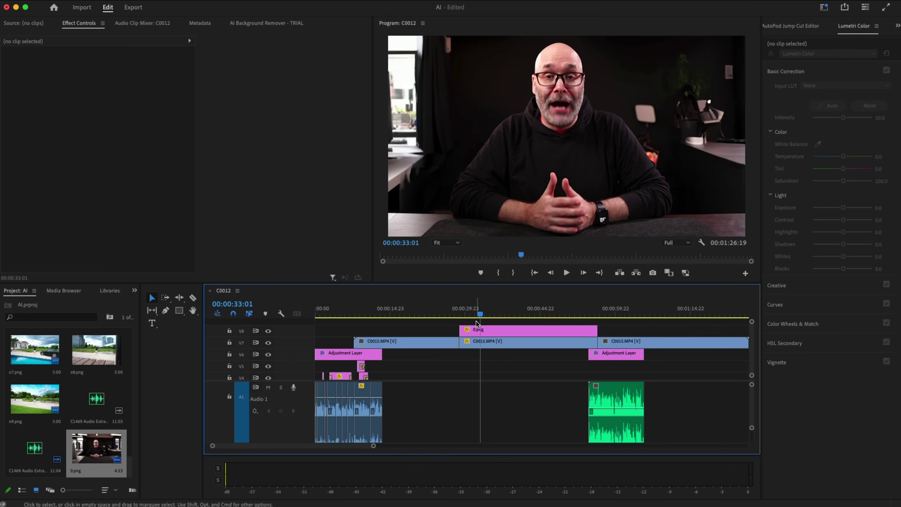
Create a 3840×2160 adjustment layer and place it on V9 above 0.png.
{"action": "left_click", "coordinate": [123, 397]}
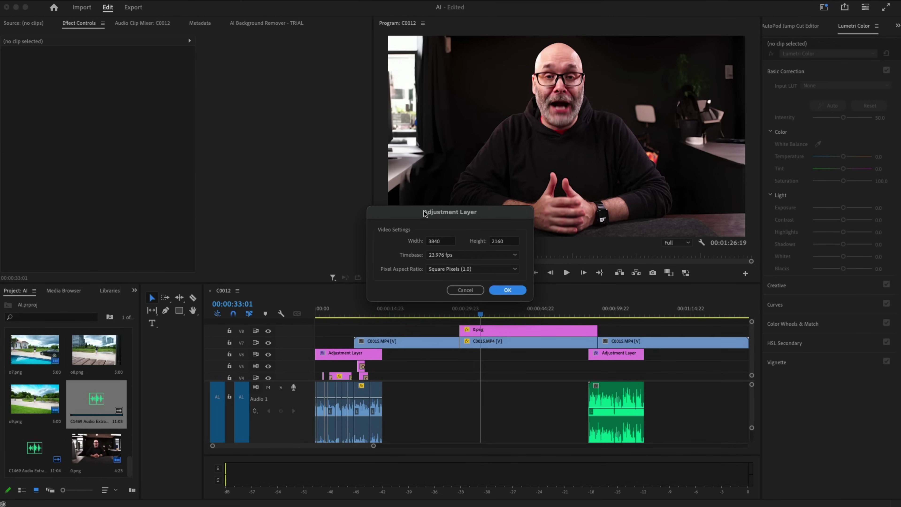
{"action": "left_click", "coordinate": [506, 290]}
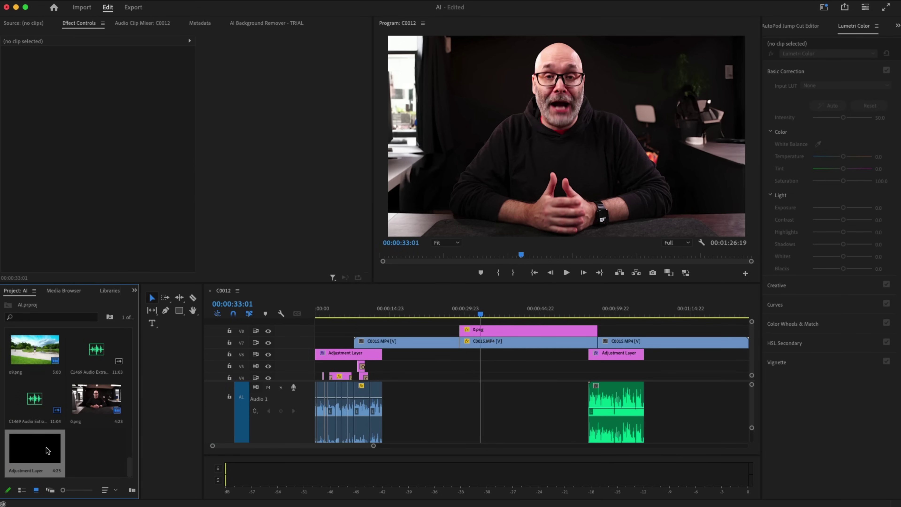
{"action": "left_click_drag", "start_coordinate": [95, 444], "coordinate": [592, 321]}
{"action": "left_click", "coordinate": [539, 314]}
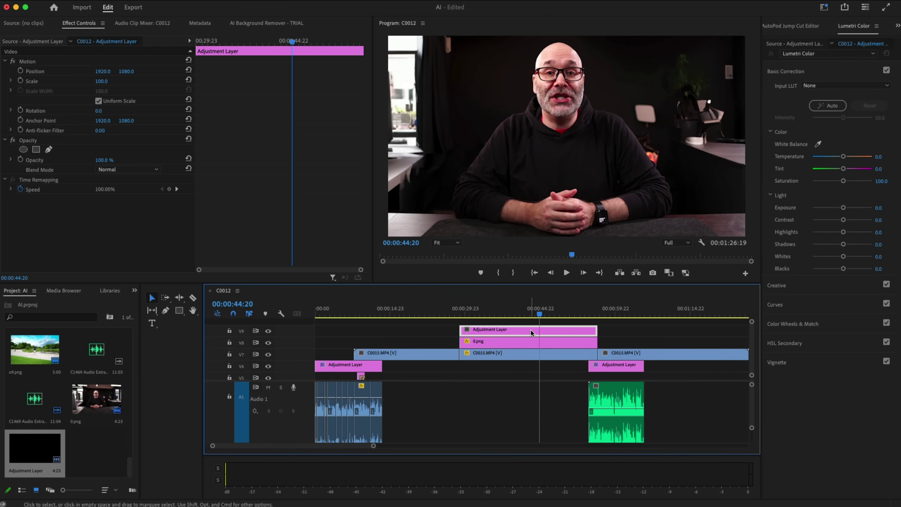
In Lumetri, cool the temperature, lower contrast, add a -1.2 vignette and raise vibrance to 32.8.
{"action": "mouse_move", "coordinate": [843, 157]}
{"action": "left_mouse_down"}
{"action": "mouse_move", "coordinate": [873, 159]}
{"action": "mouse_move", "coordinate": [840, 159]}
{"action": "left_mouse_up"}
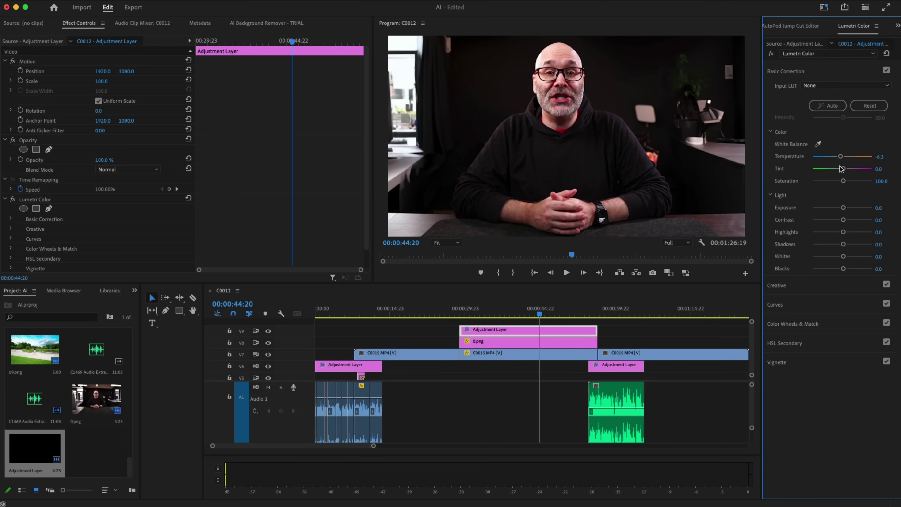
{"action": "left_click_drag", "start_coordinate": [842, 222], "coordinate": [847, 246]}
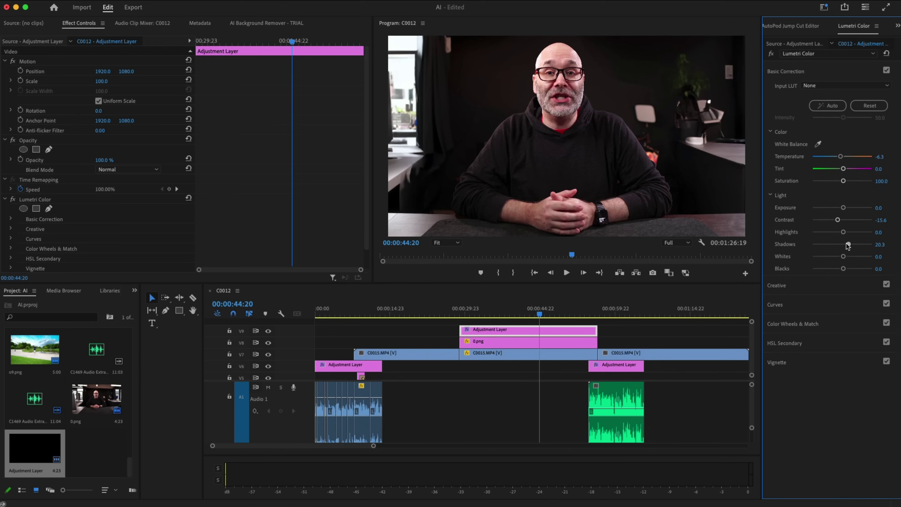
{"action": "left_click", "coordinate": [776, 362]}
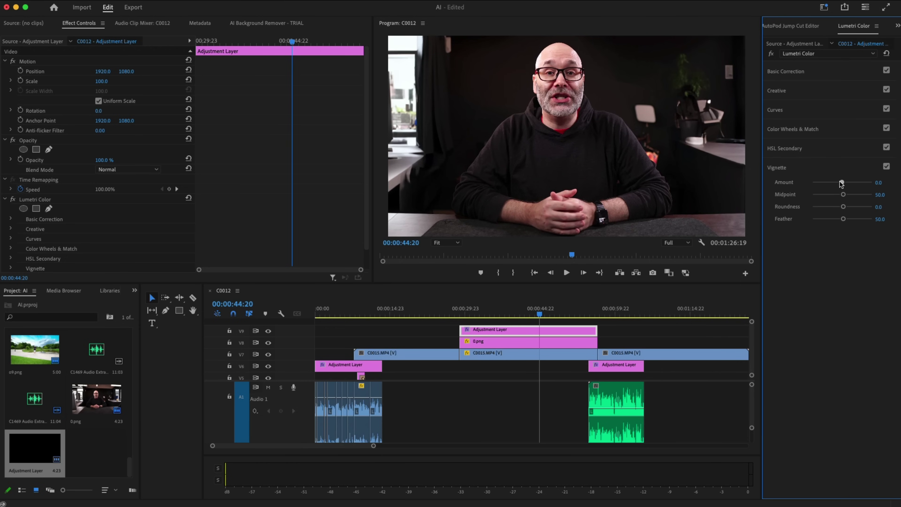
{"action": "left_click_drag", "start_coordinate": [841, 183], "coordinate": [829, 184]}
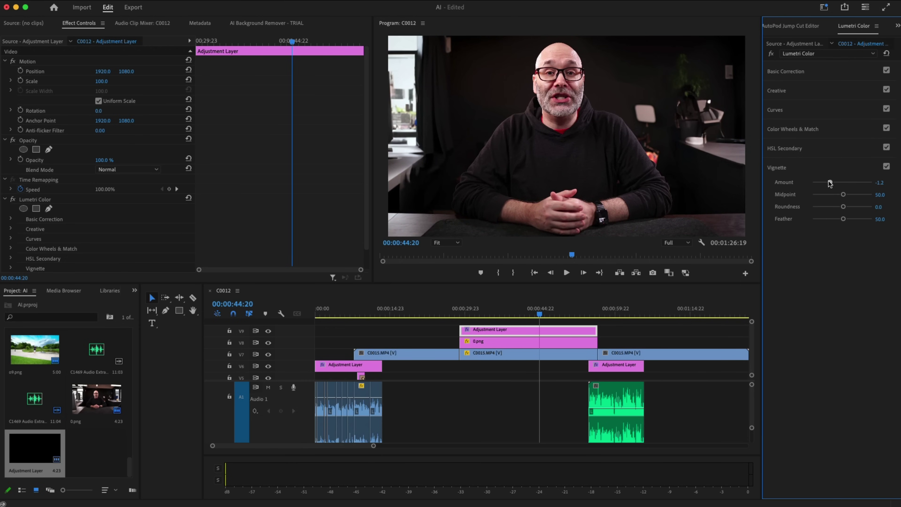
{"action": "left_click", "coordinate": [776, 90]}
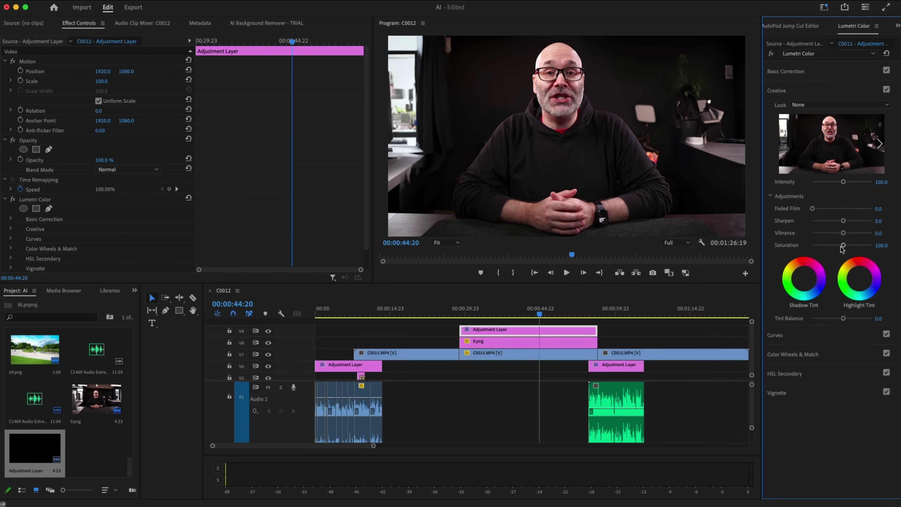
{"action": "left_click_drag", "start_coordinate": [845, 234], "coordinate": [846, 222]}
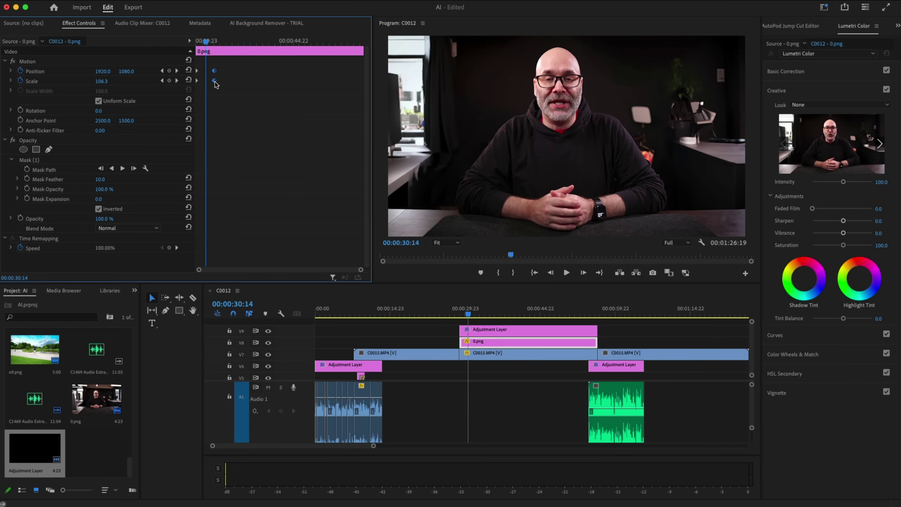
Drag 0.png's end Position and Scale keyframes to the clip end, then select middle C0015.MP4.
{"action": "left_click_drag", "start_coordinate": [215, 82], "coordinate": [364, 80]}
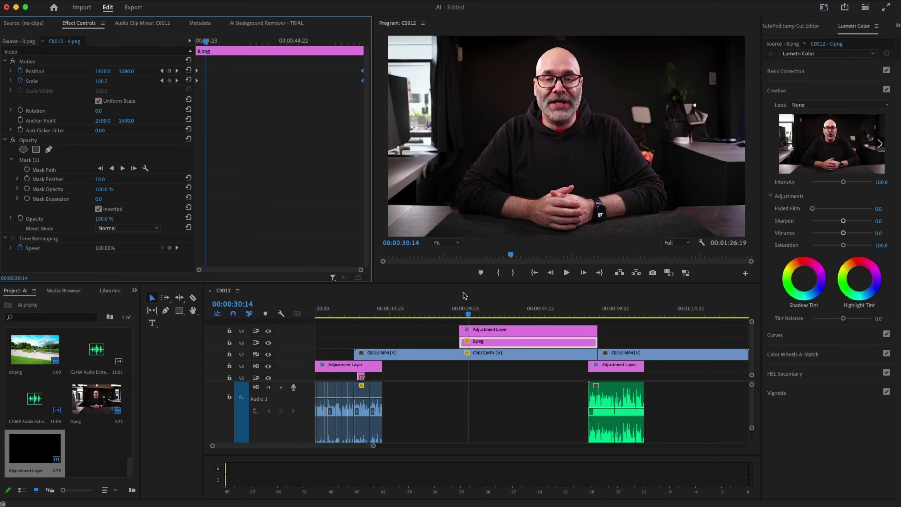
{"action": "left_click", "coordinate": [475, 352]}
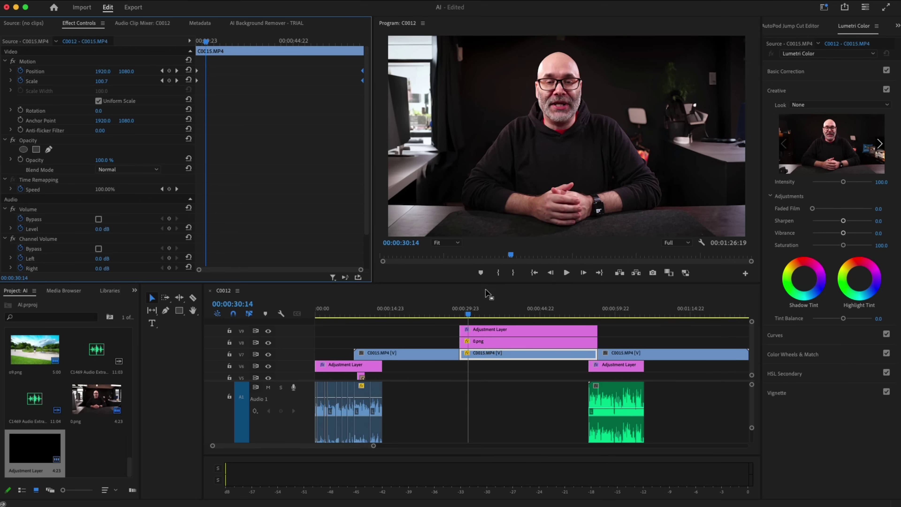
{"action": "left_click", "coordinate": [460, 311]}
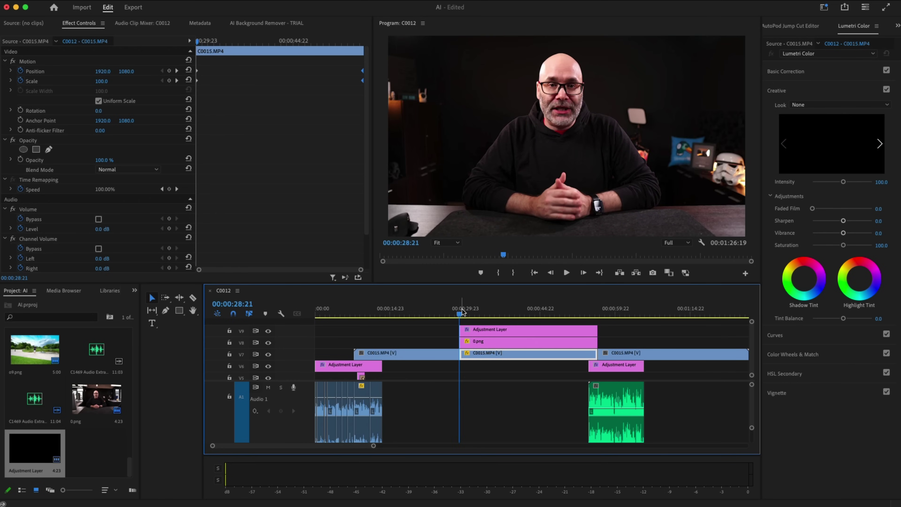